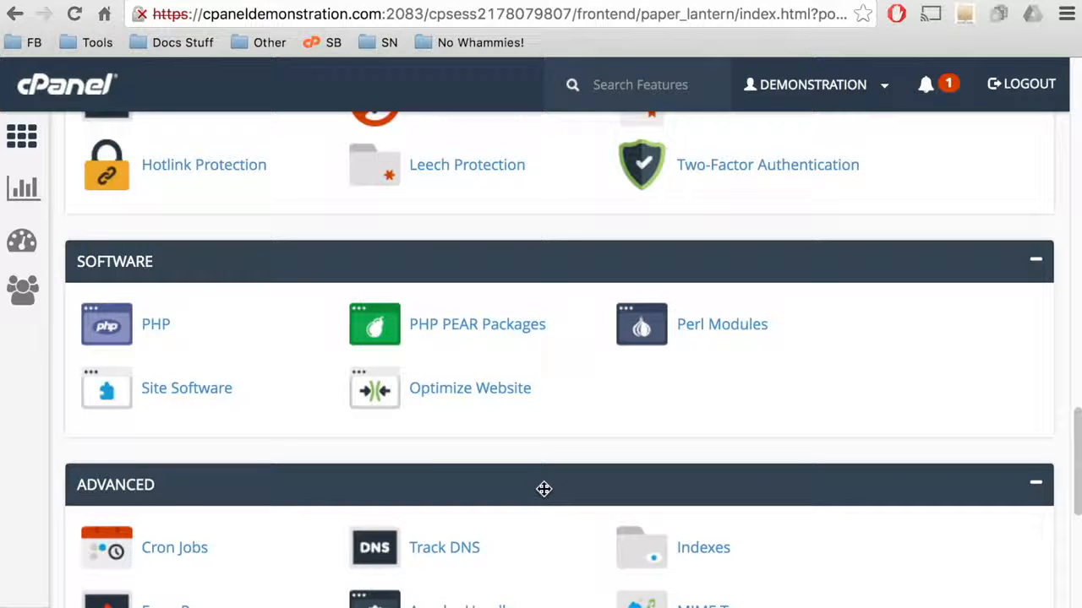
Step: Open the WordPress installer under Site Software and scroll past the license terms to the install form
click(157, 385)
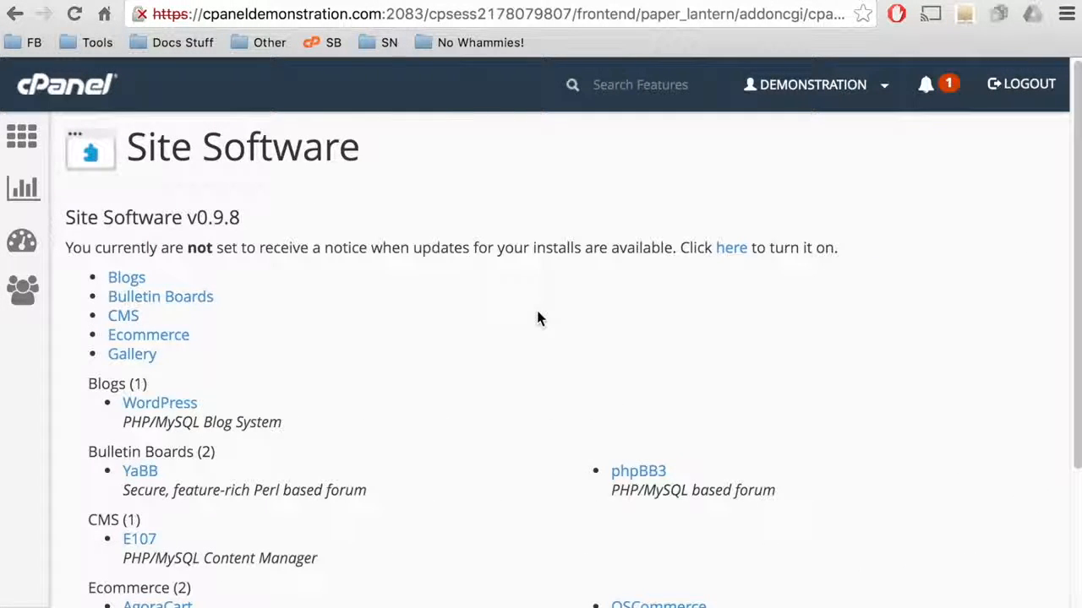
click(182, 407)
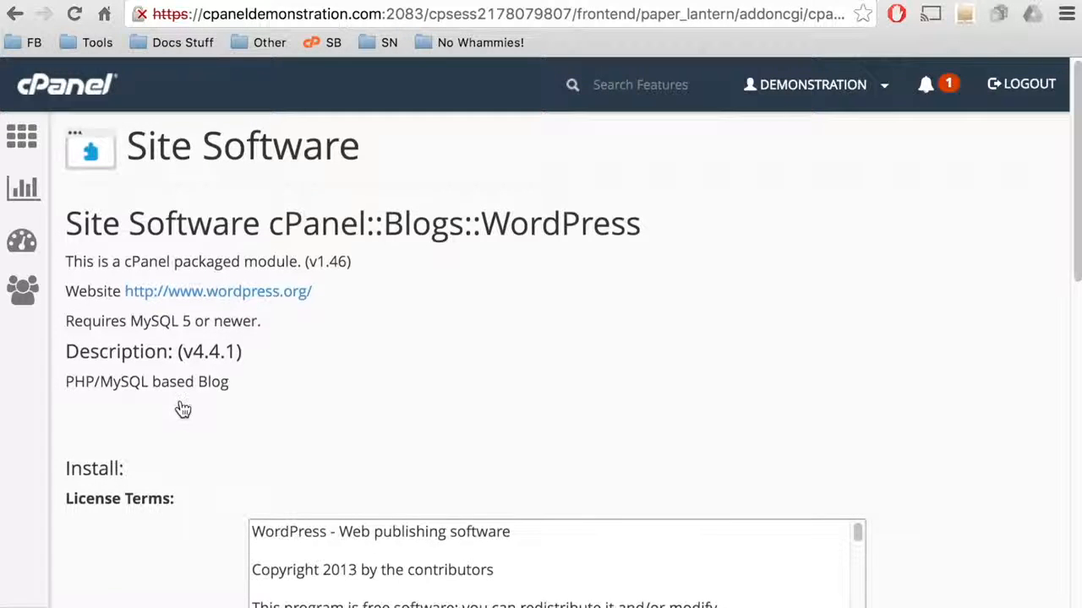
scroll(182, 410, down, 3)
scroll(182, 410, down, 4)
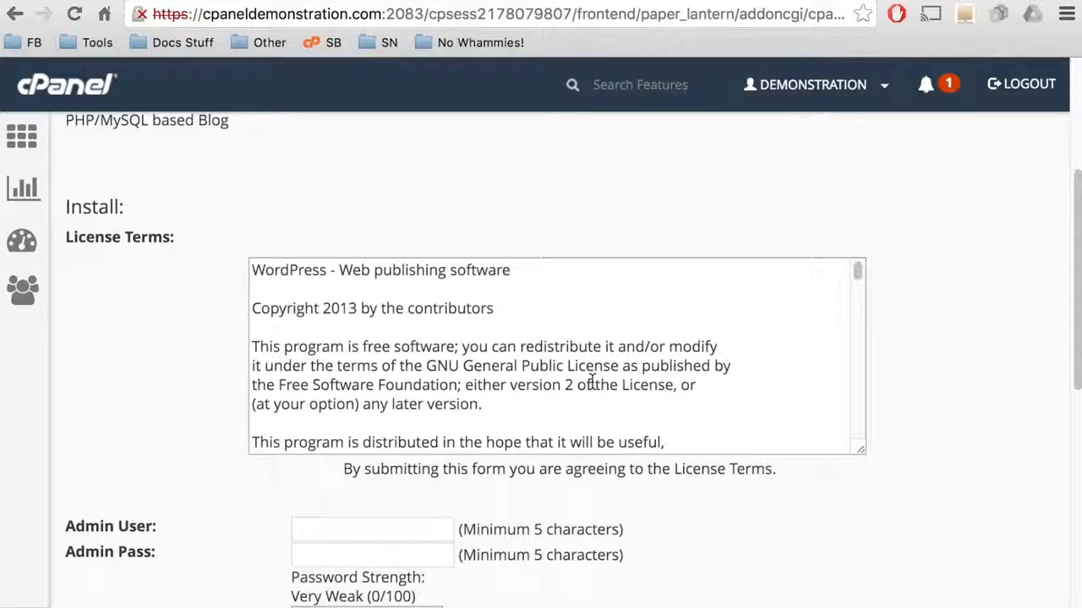
scroll(591, 380, down, 5)
scroll(591, 380, down, 10)
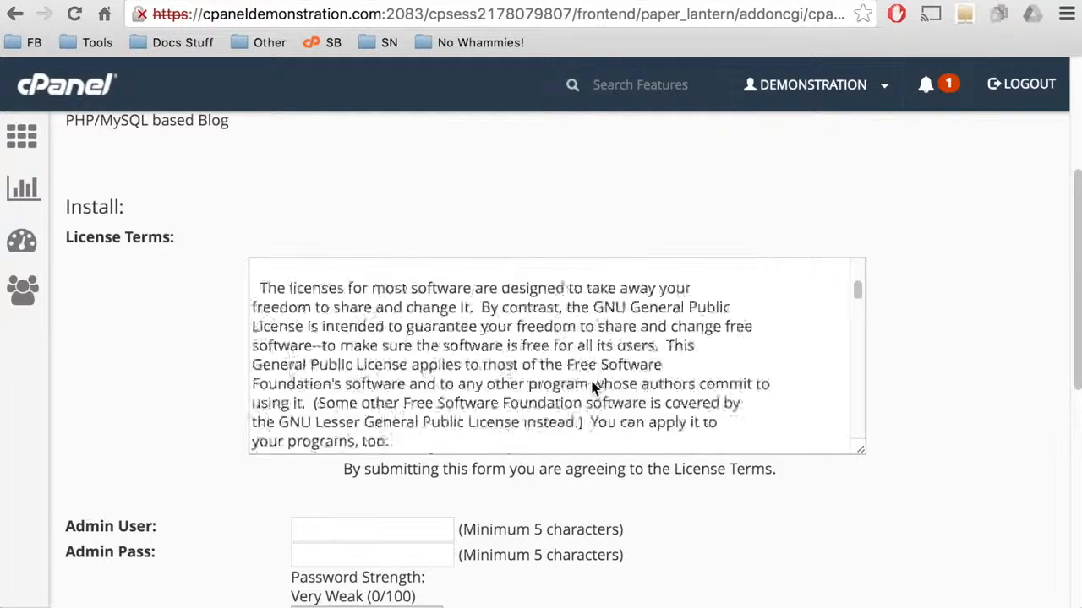
scroll(591, 387, down, 8)
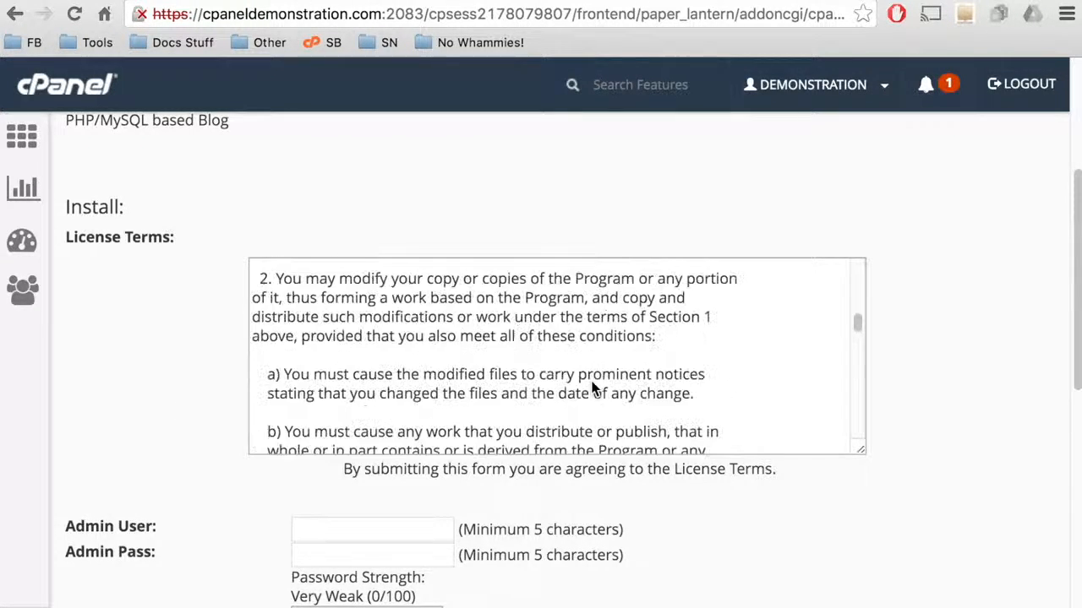
scroll(591, 387, down, 4)
scroll(591, 384, down, 12)
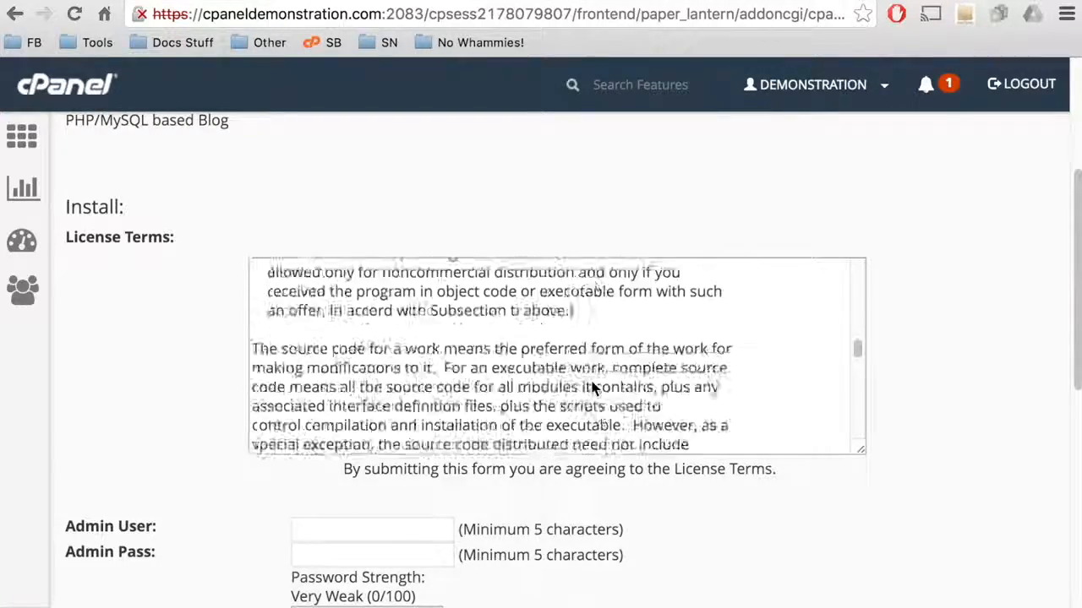
scroll(591, 382, down, 12)
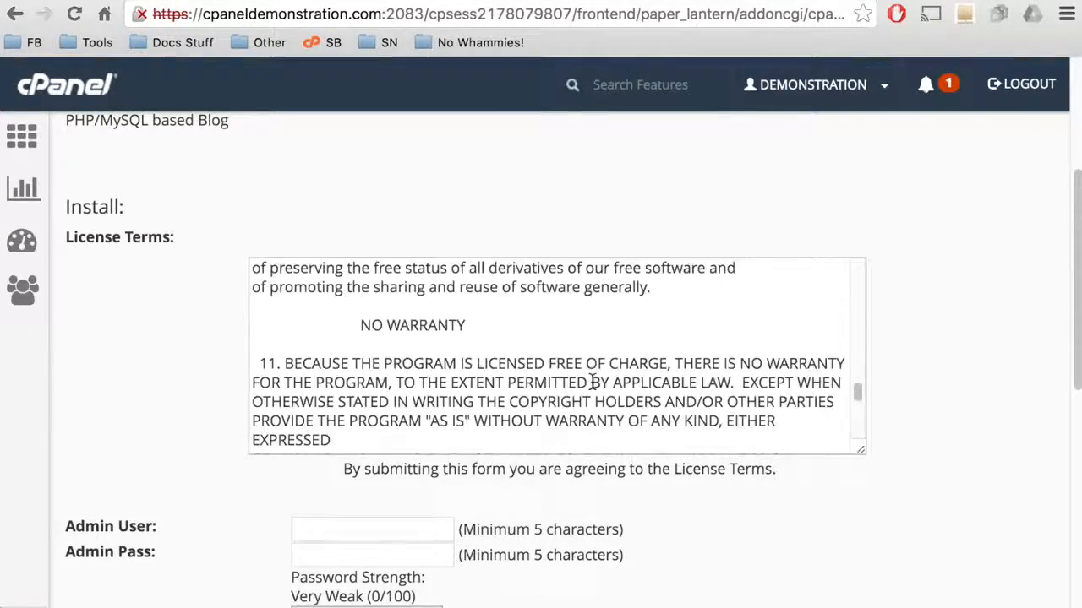
scroll(591, 380, down, 8)
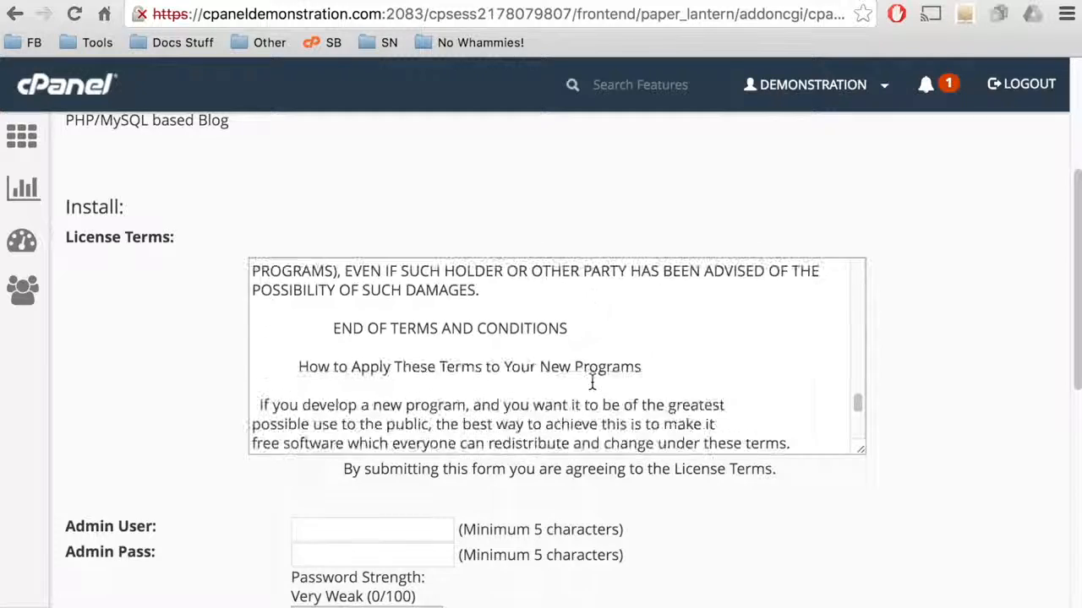
scroll(591, 382, down, 4)
scroll(592, 382, down, 12)
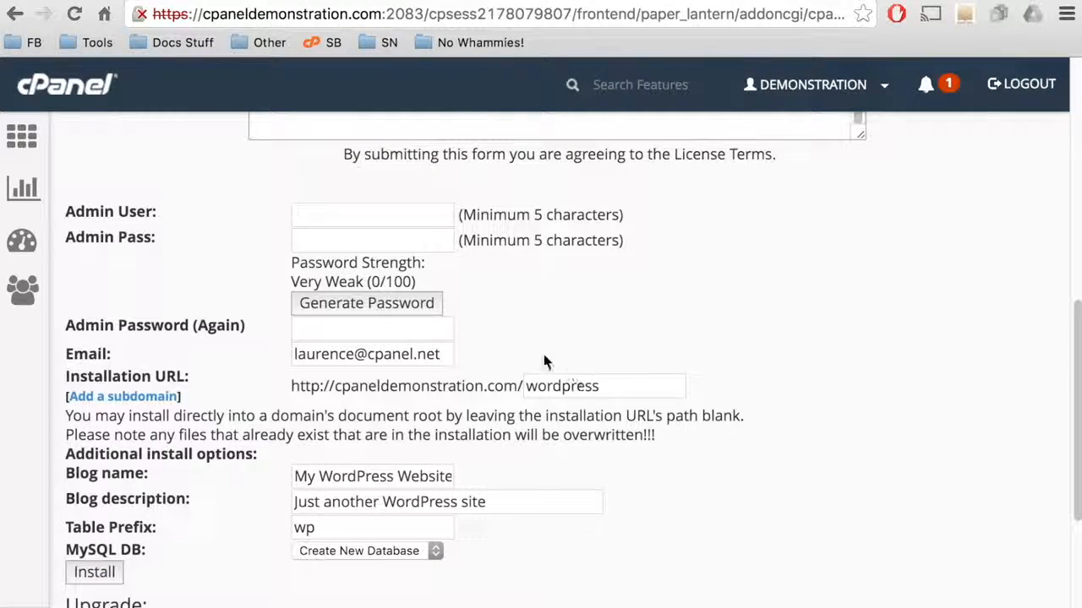
Step: Set Admin User to 'admin', enter the admin password twice, and move on to the installation path
click(431, 218)
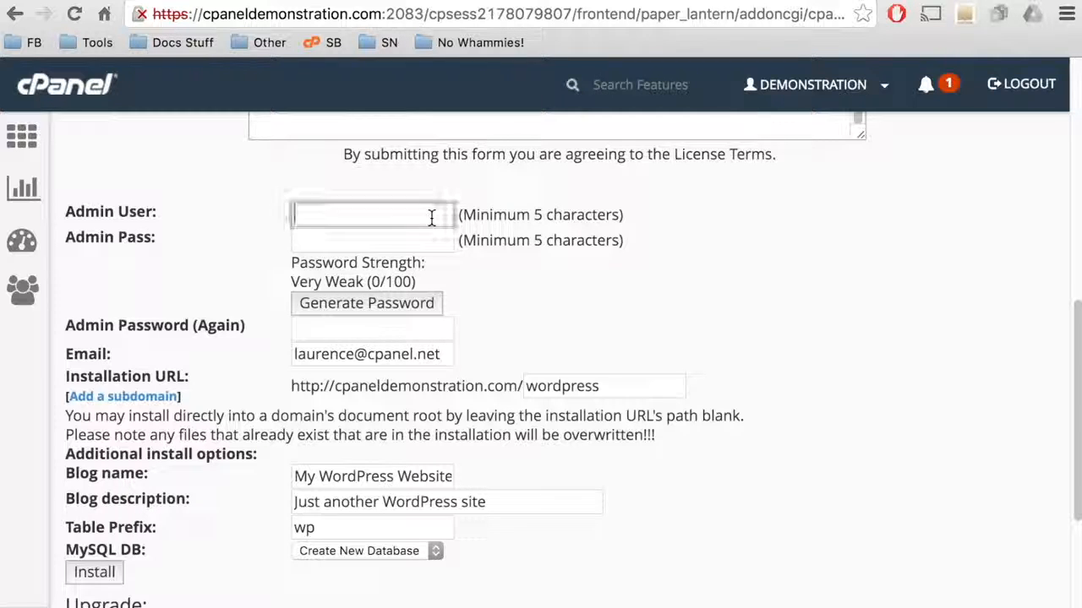
text(admin)
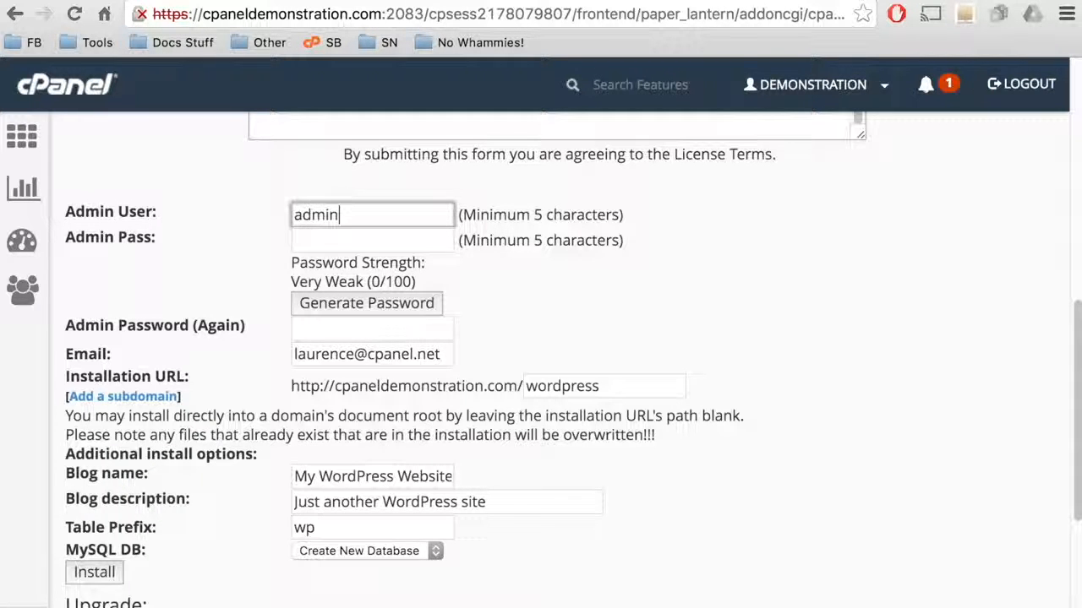
key(Tab)
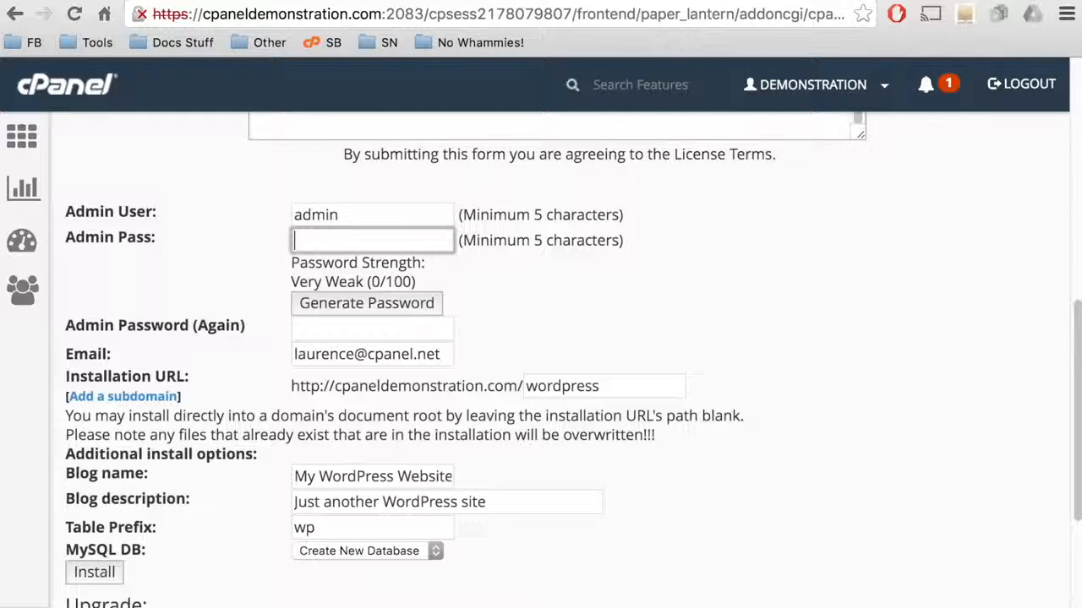
text(********)
click(415, 326)
text(********)
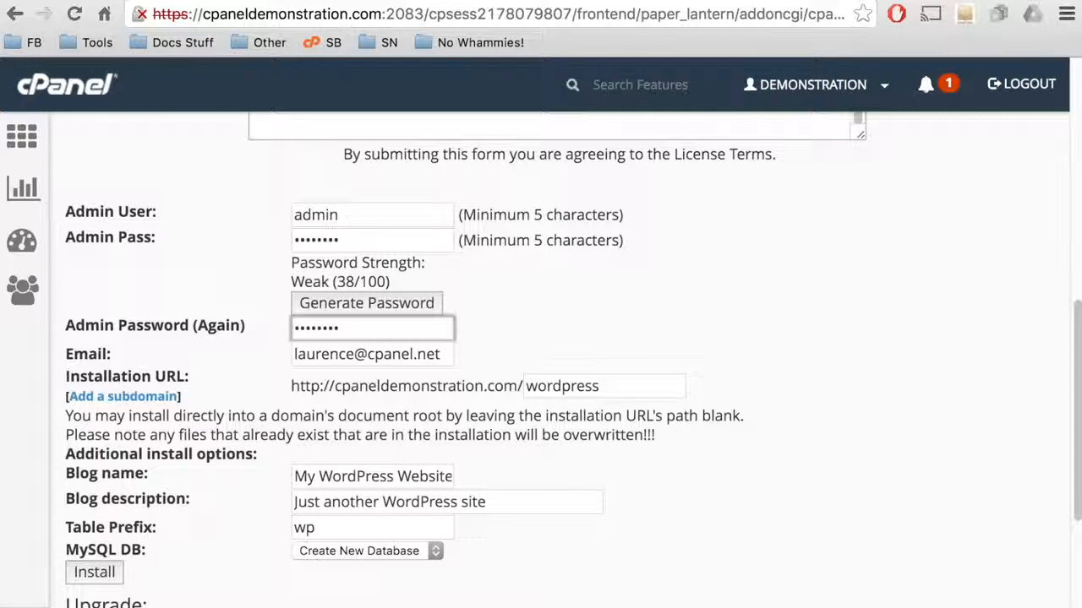
key(Tab)
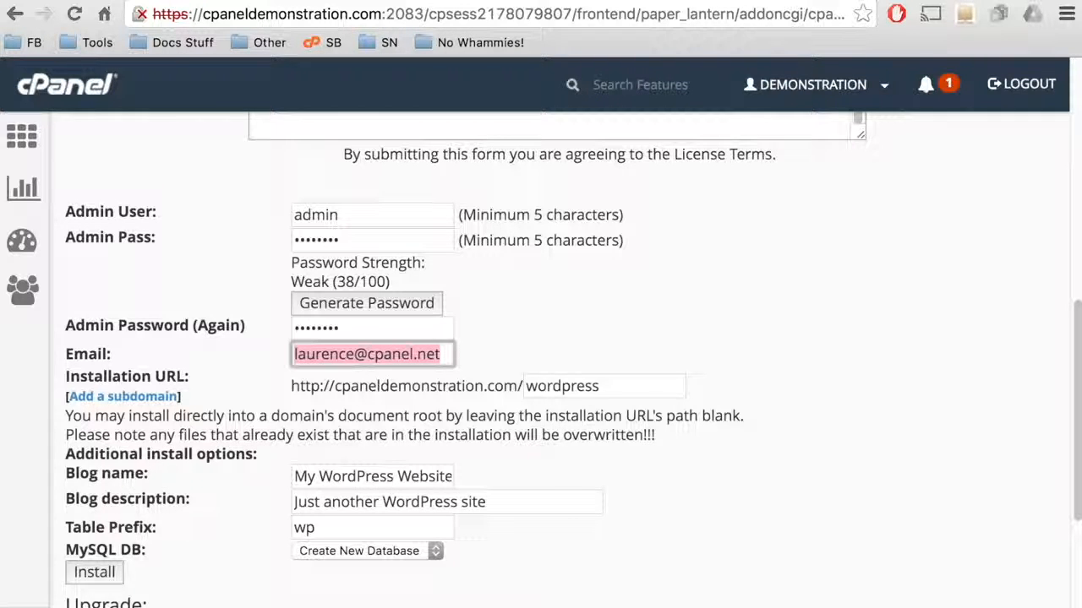
key(Tab)
key(Tab)
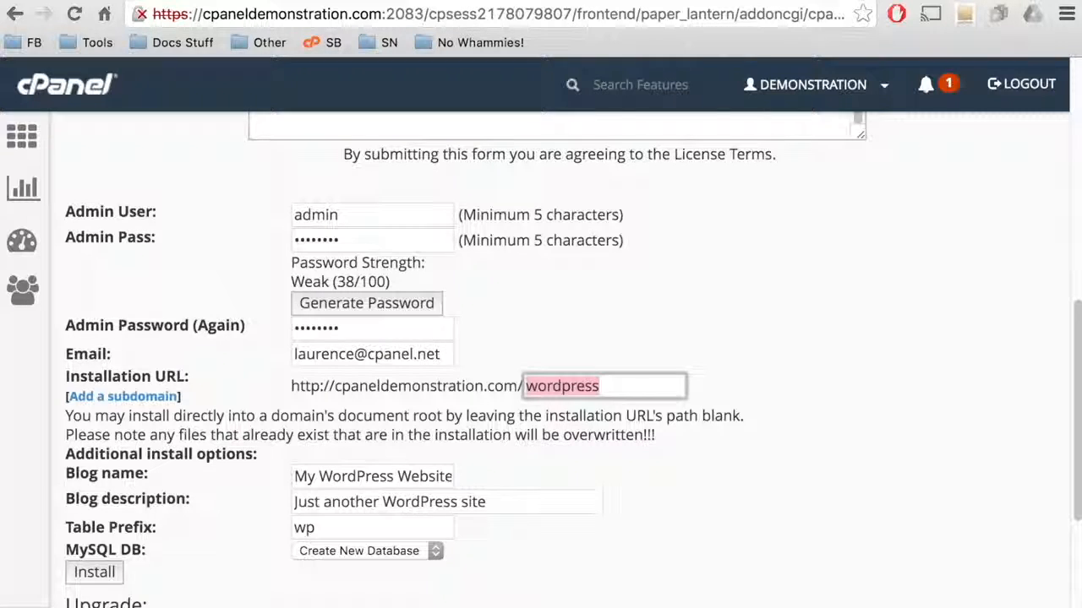
text(blog)
key(BackSpace)
key(BackSpace)
key(BackSpace)
key(BackSpace)
text(news)
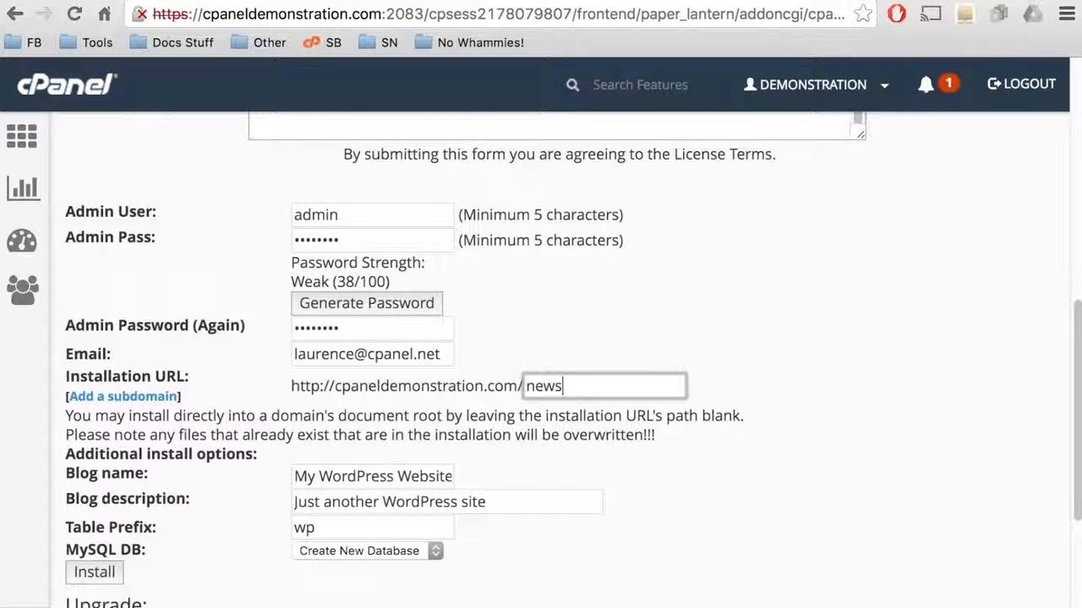
key(BackSpace)
key(BackSpace)
key(BackSpace)
key(BackSpace)
text(wordpress)
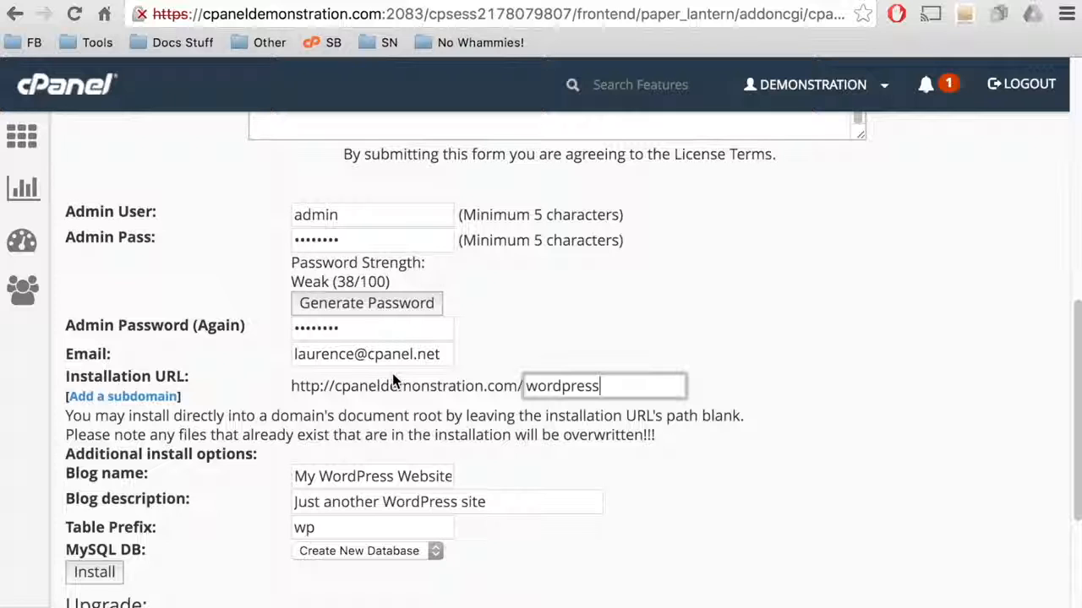
Step: Replace the blog name with 'cPanel Demonstration' and set the description to 'The bunny is your friend!'
click(376, 476)
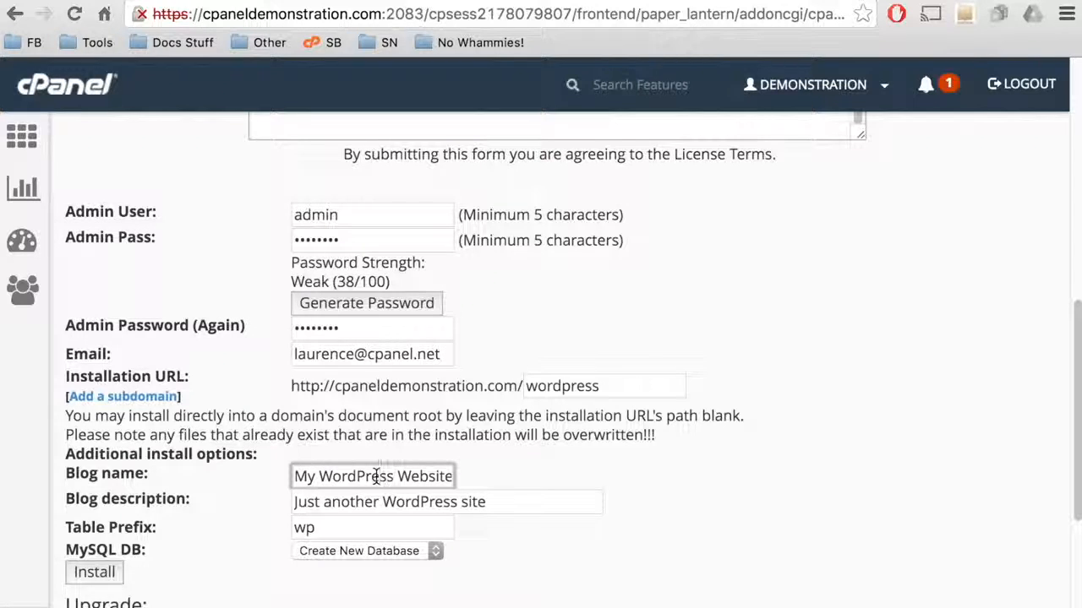
triple_click(376, 477)
text(cPan)
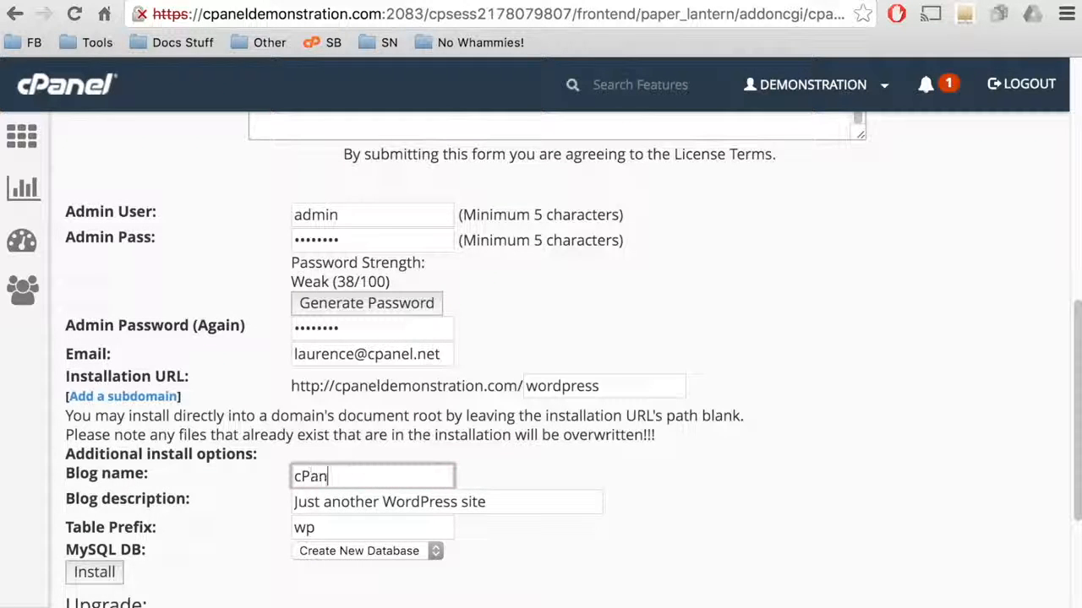
text(el Demonstration Blog)
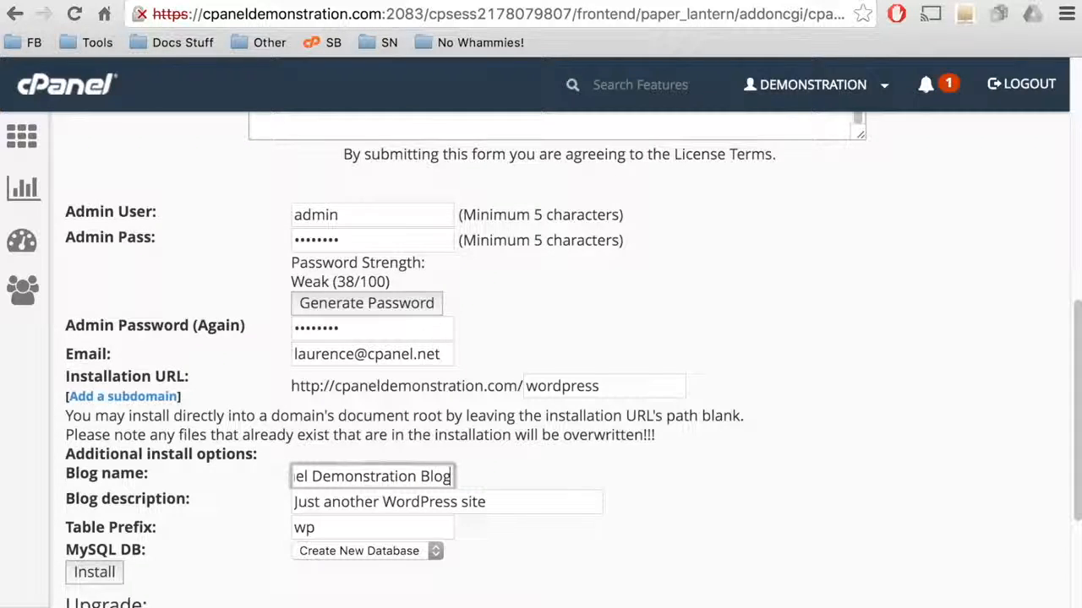
key(Tab)
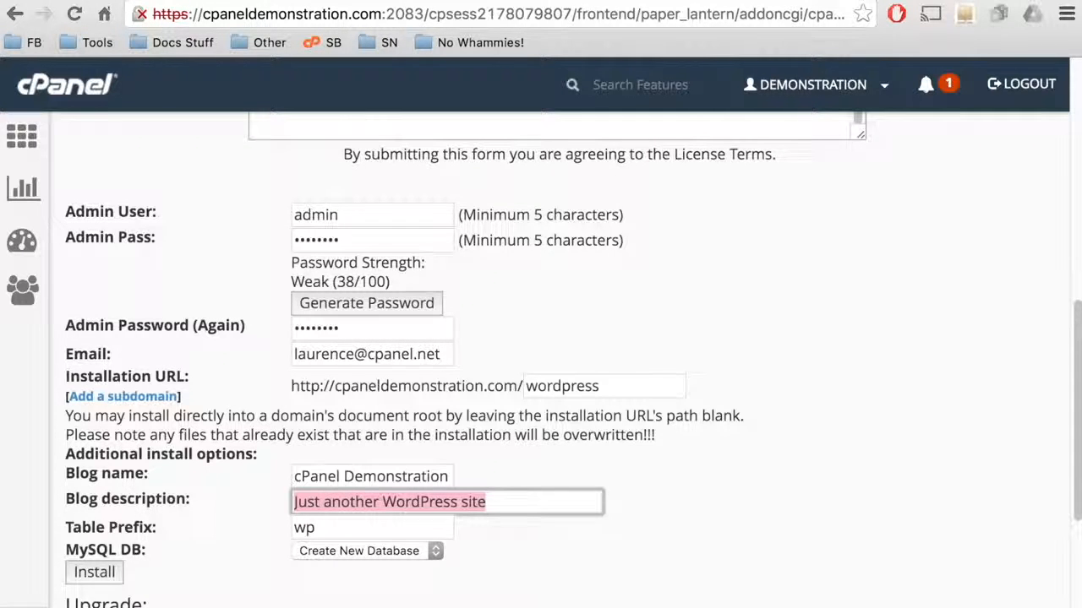
text(The bunn)
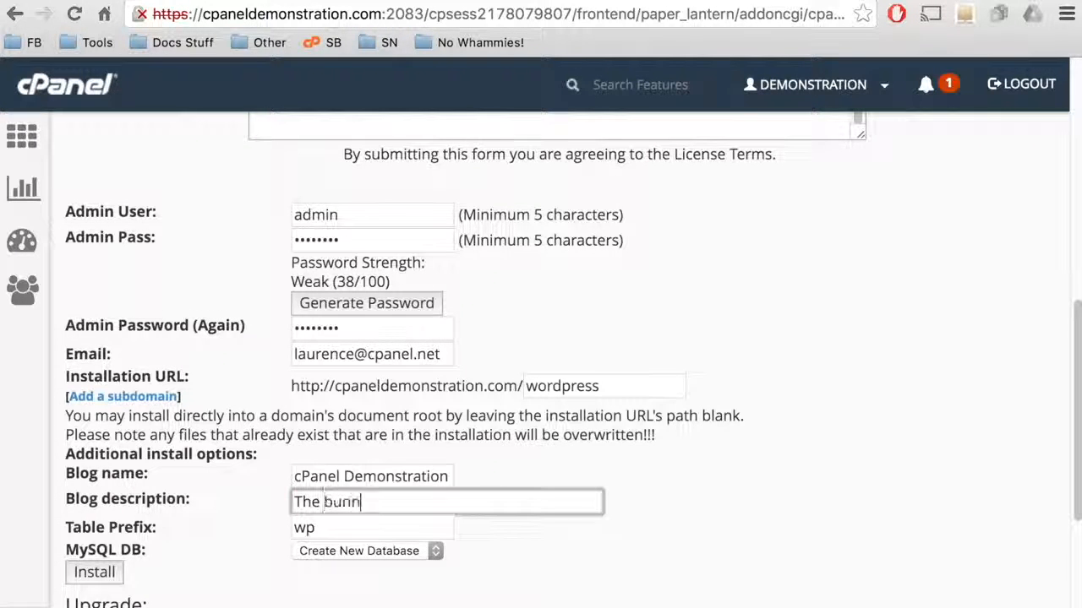
text(y is your friend!)
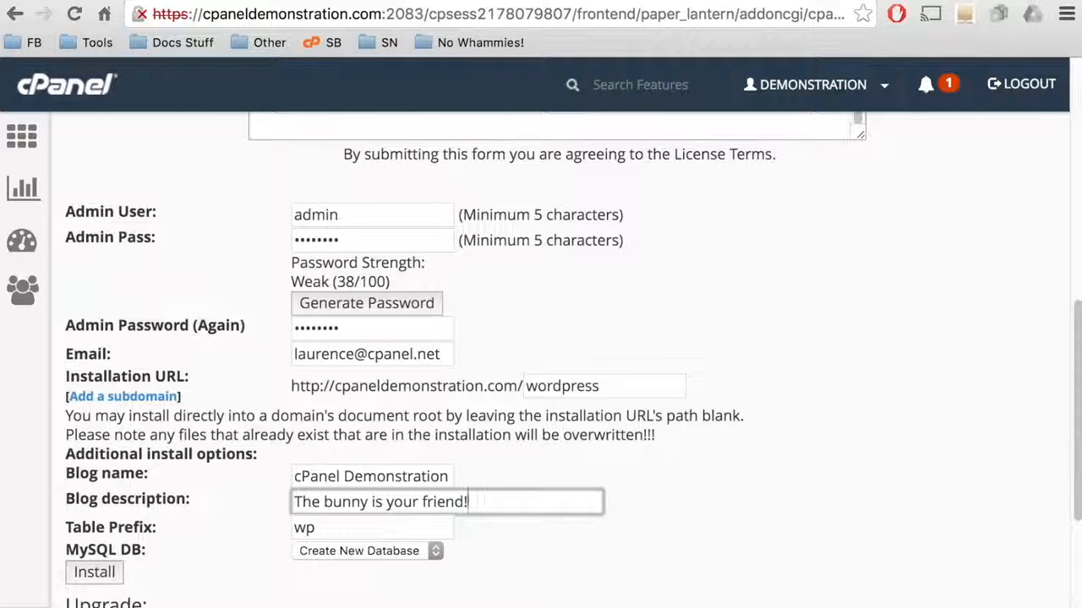
key(Tab)
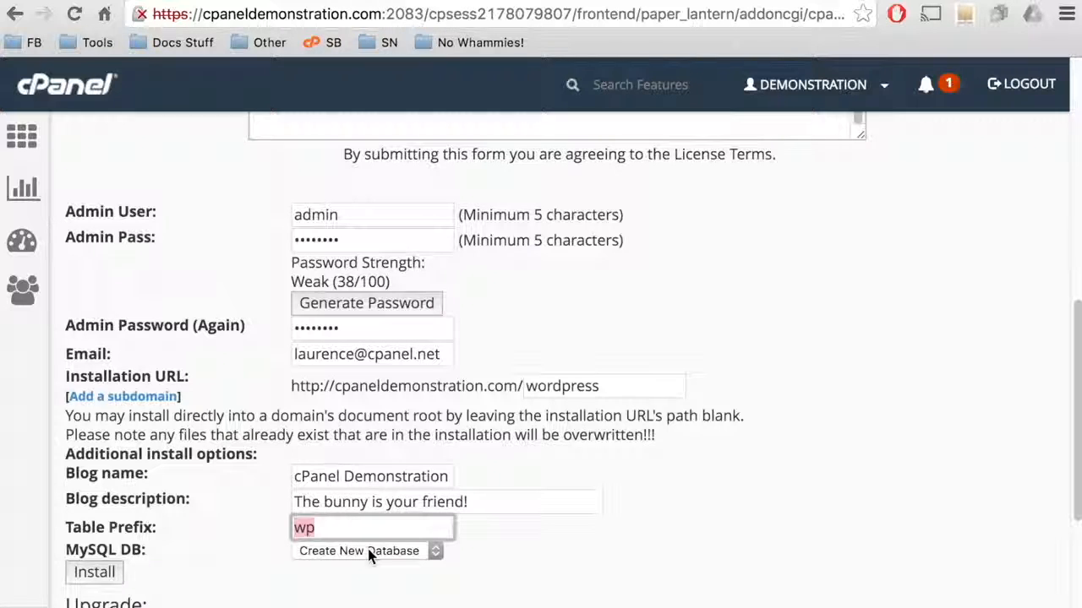
Step: Run the WordPress installation and open the new site at cpaneldemonstration.com/wordpress/
click(90, 574)
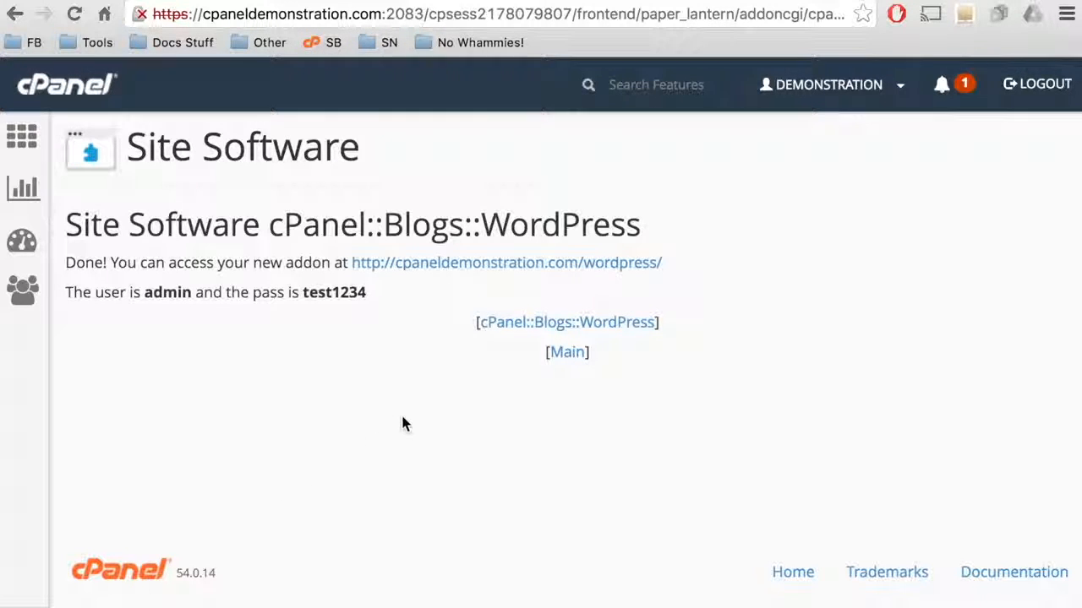
click(492, 267)
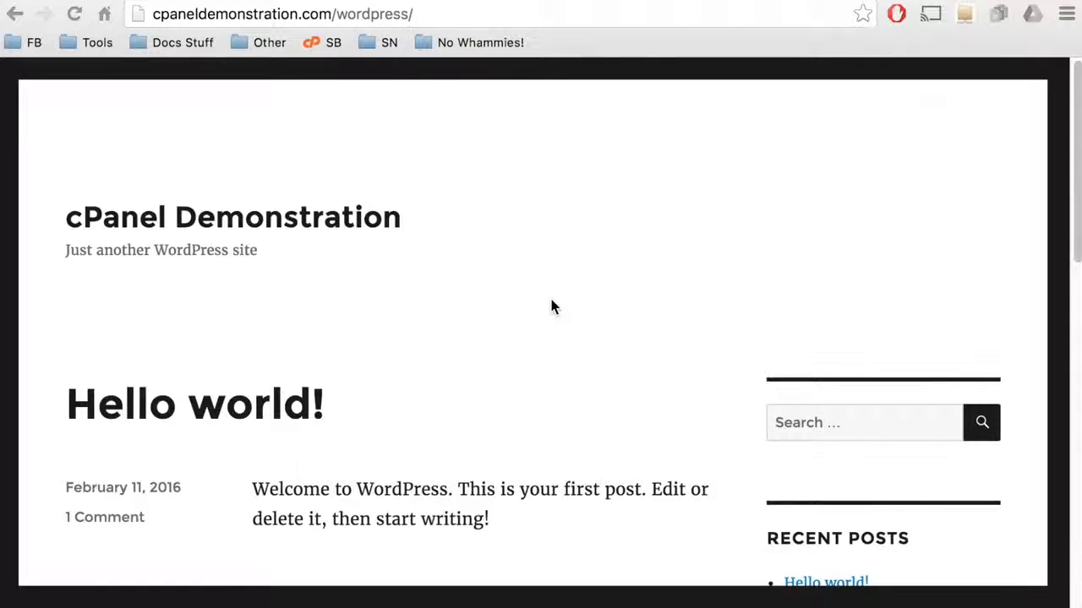
Step: Log in to WordPress at wp-login.php as admin with the account password
scroll(550, 306, down, 6)
scroll(551, 306, down, 5)
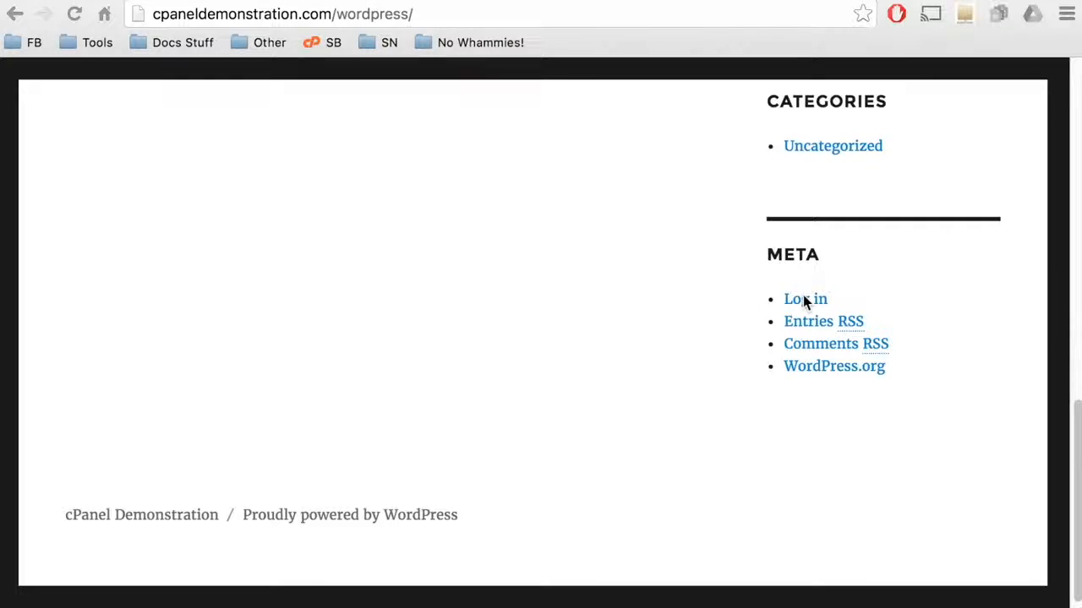
click(809, 305)
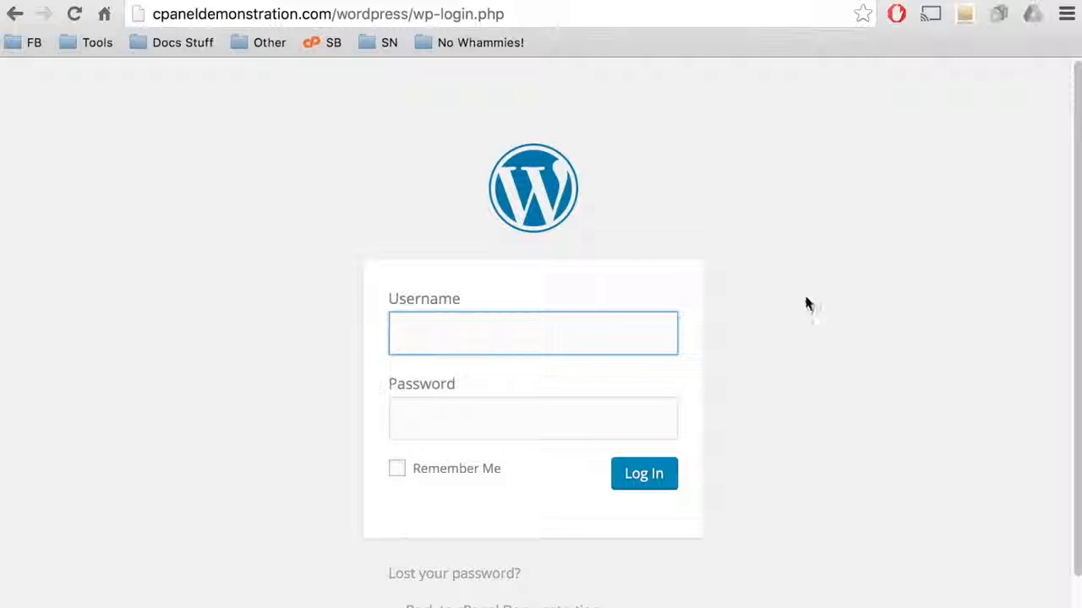
text(a)
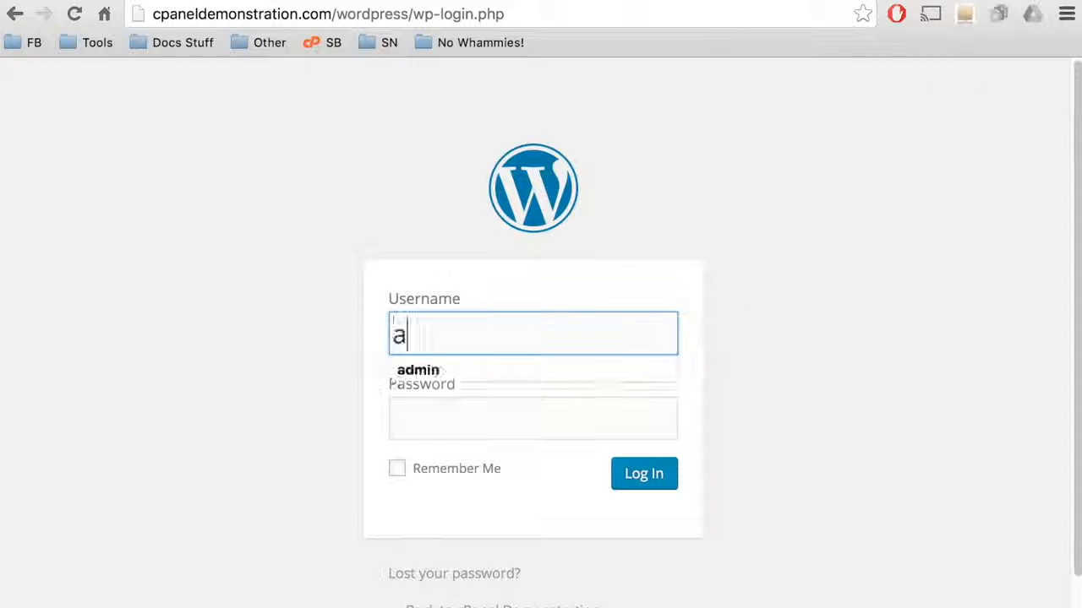
text(dmin)
key(Tab)
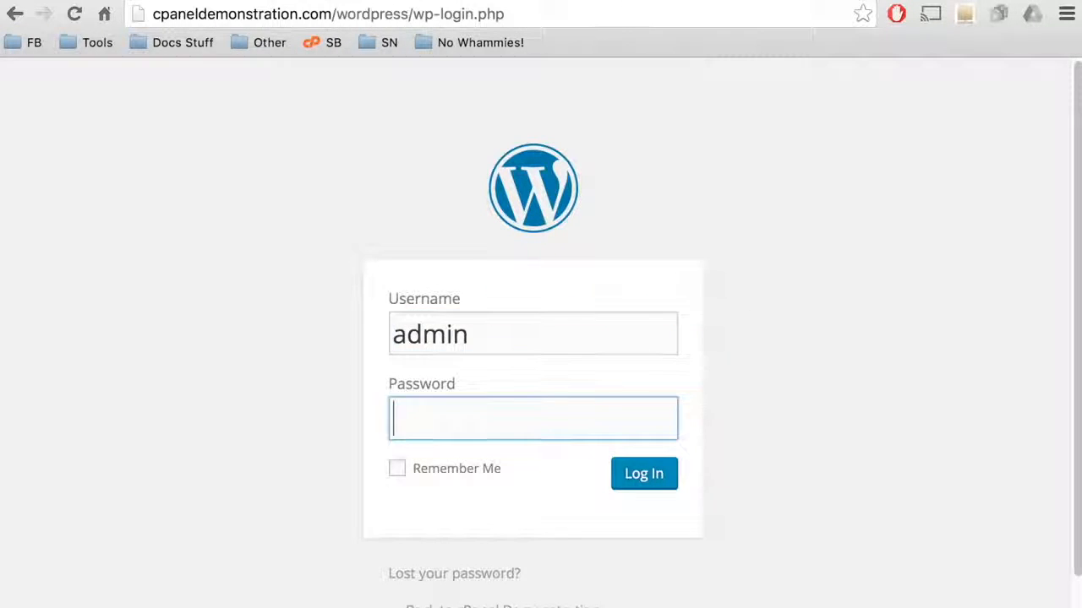
text(********)
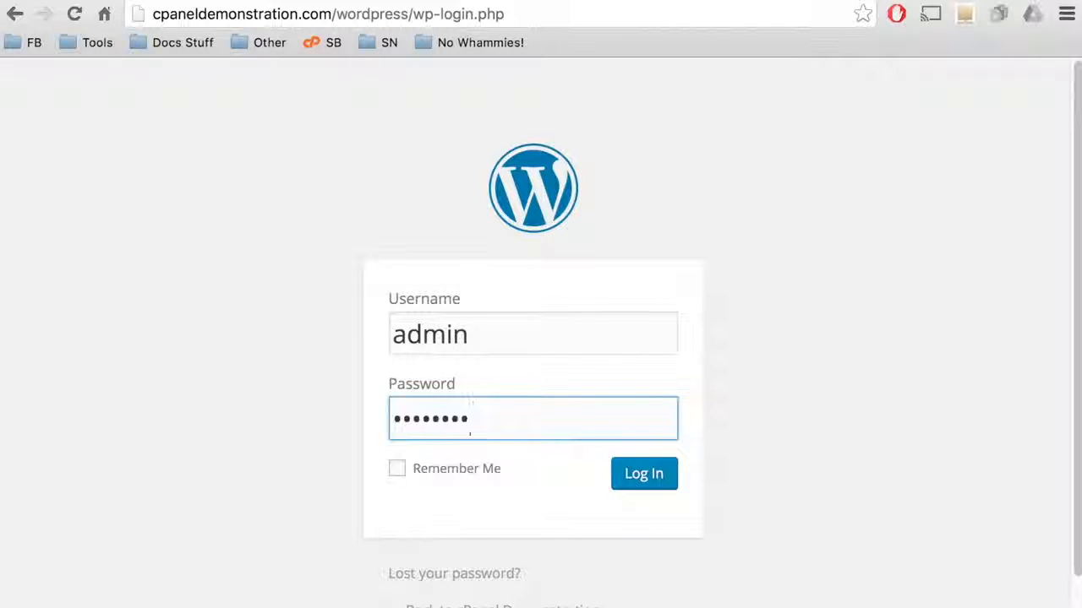
click(649, 478)
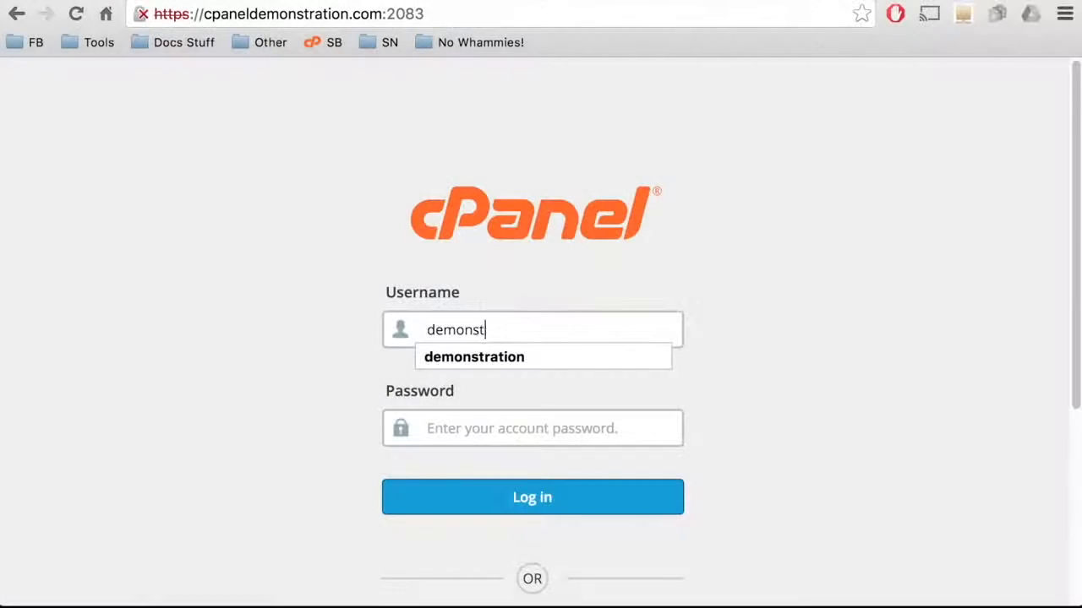
Step: Sign in to cPanel with the account username and password, then scroll down to Databases
text(ration)
key(Tab)
text(********)
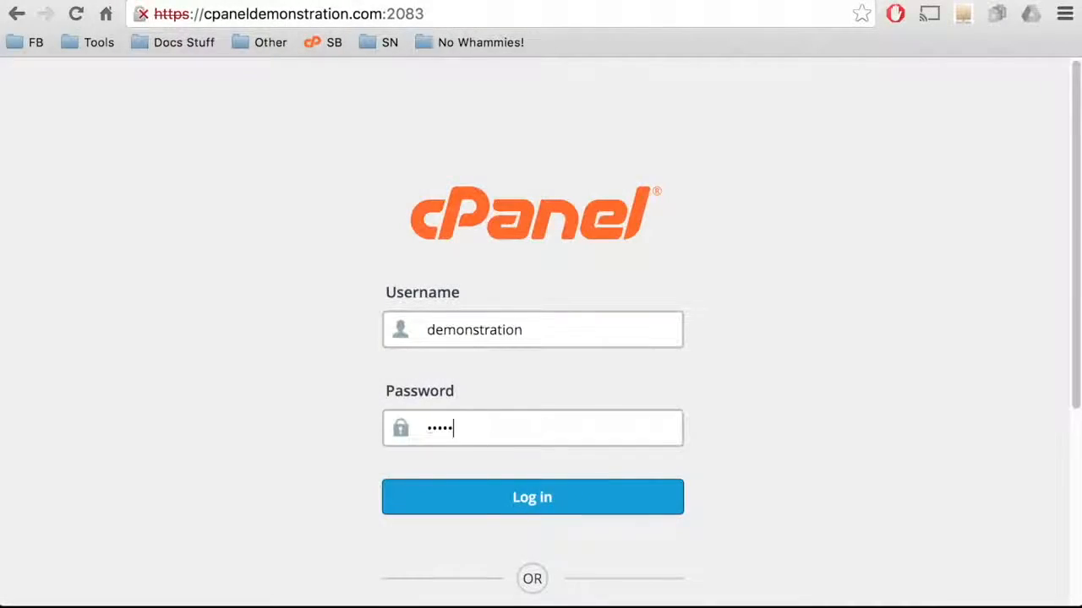
click(550, 497)
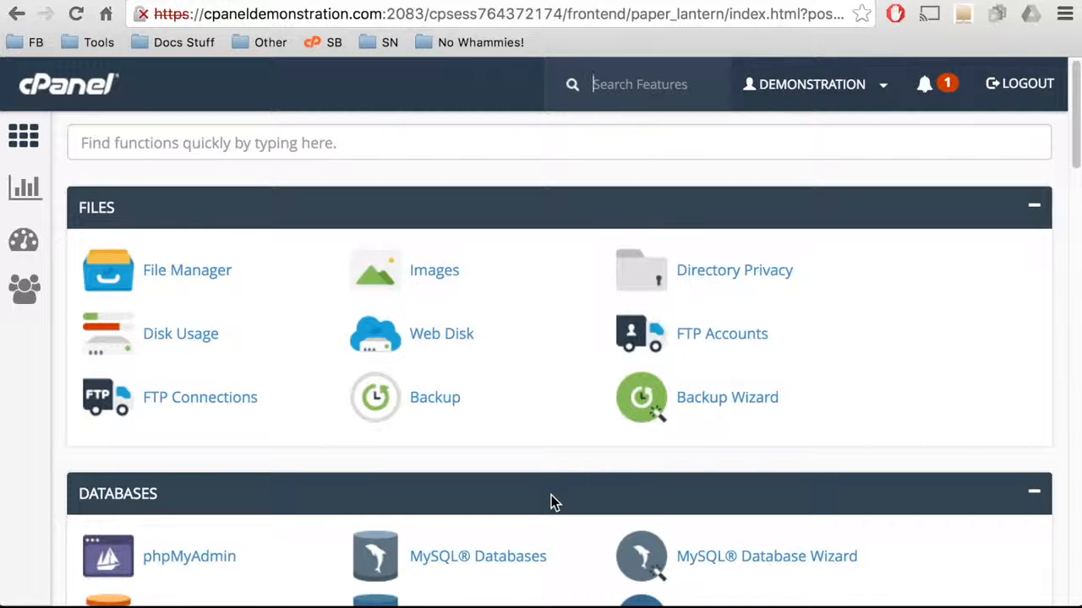
scroll(551, 497, down, 1)
scroll(551, 501, down, 2)
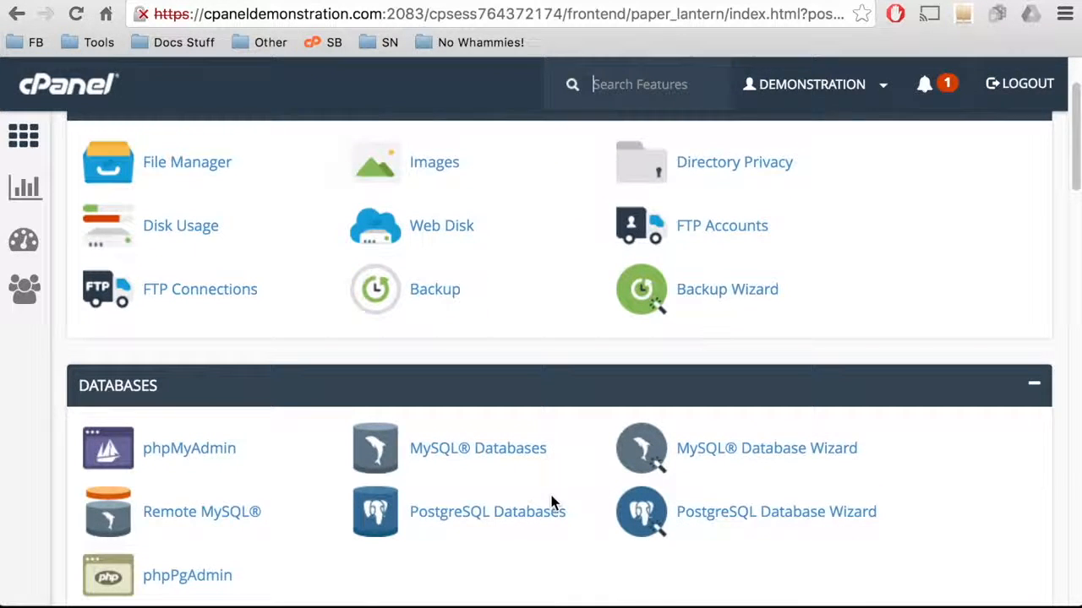
Step: Create the 'wordpress' database in the MySQL Database Wizard
click(709, 454)
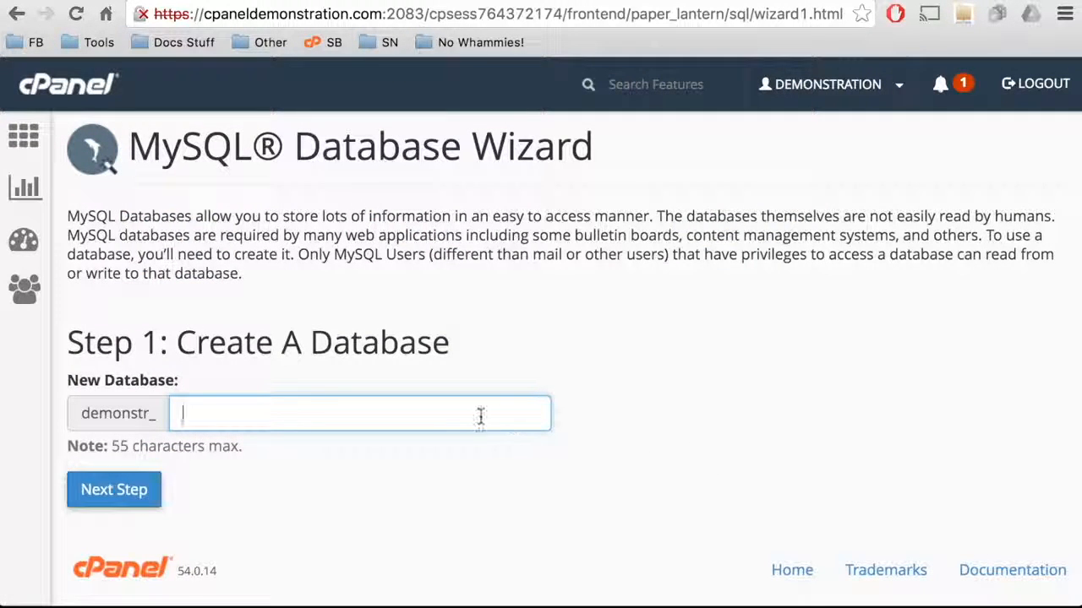
text(wordpress)
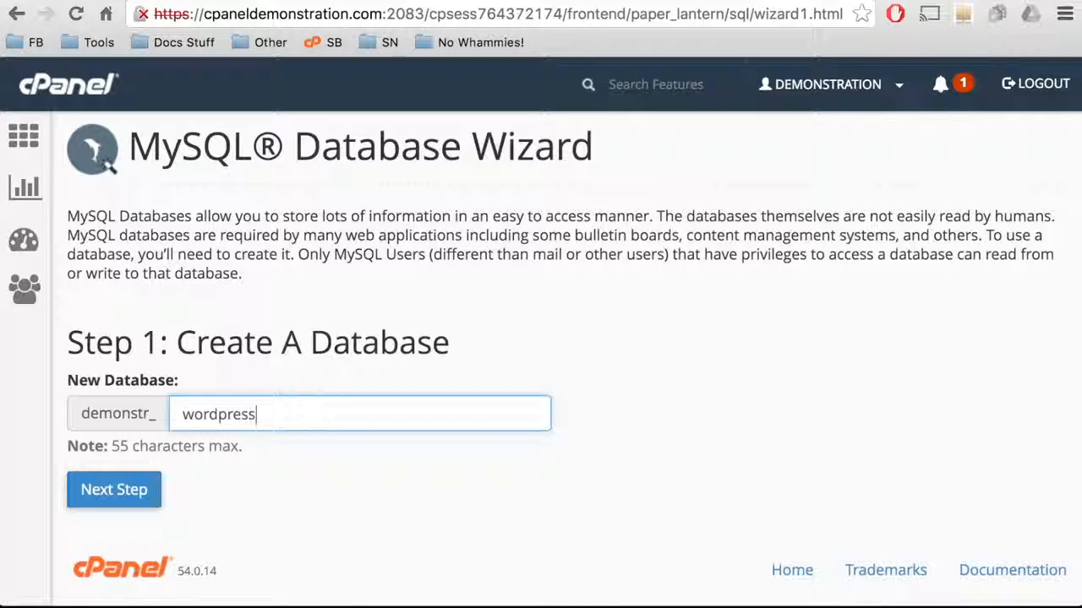
click(114, 504)
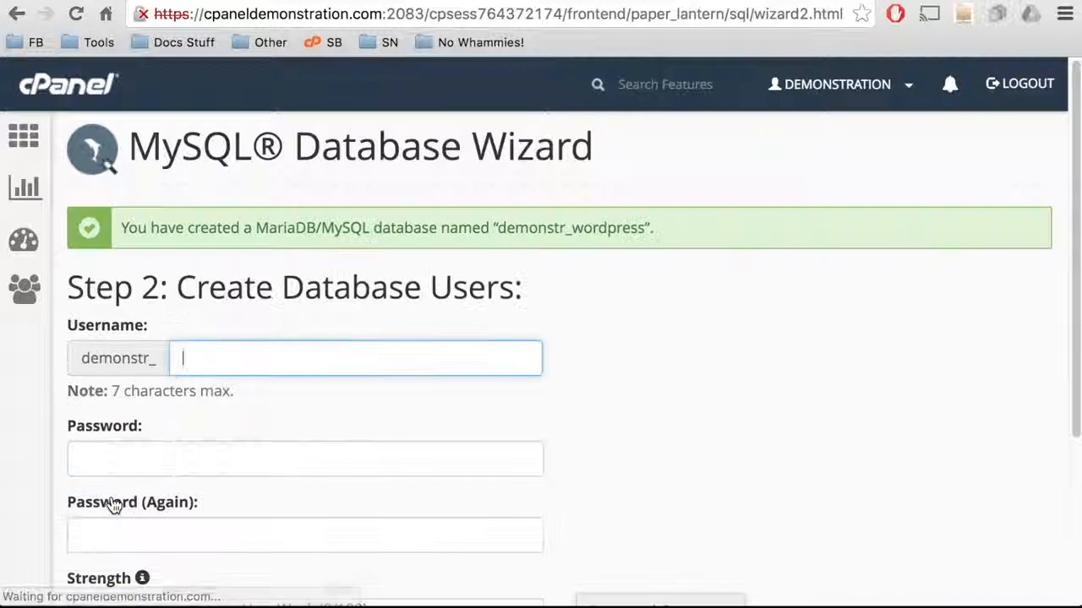
Step: Create the database user 'wp' with its password entered twice
text(wp)
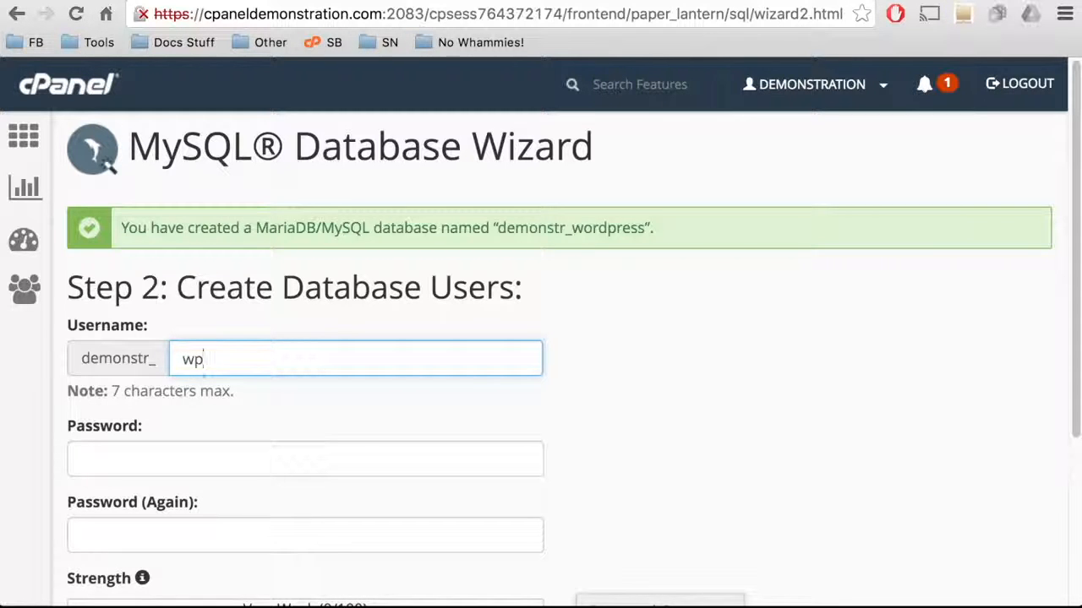
click(284, 445)
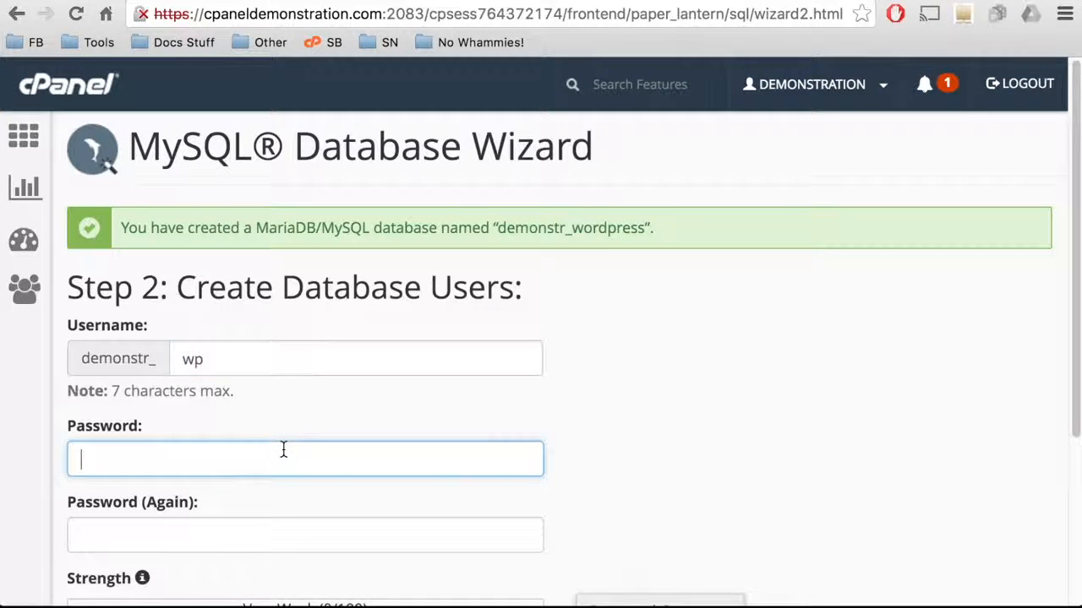
text(••••••••)
key(Tab)
text(••••••••)
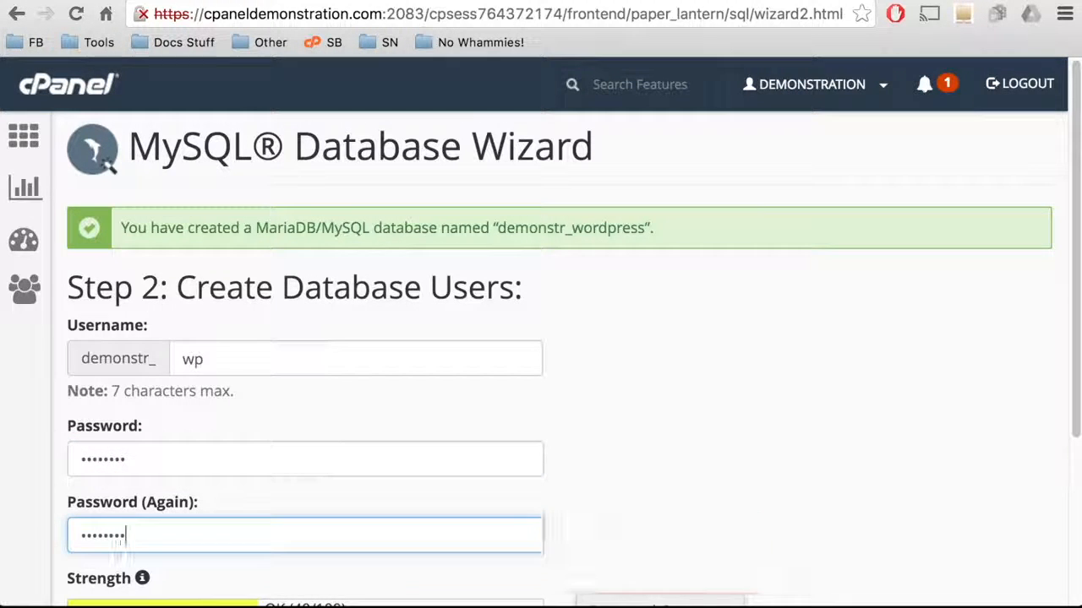
scroll(281, 453, down, 3)
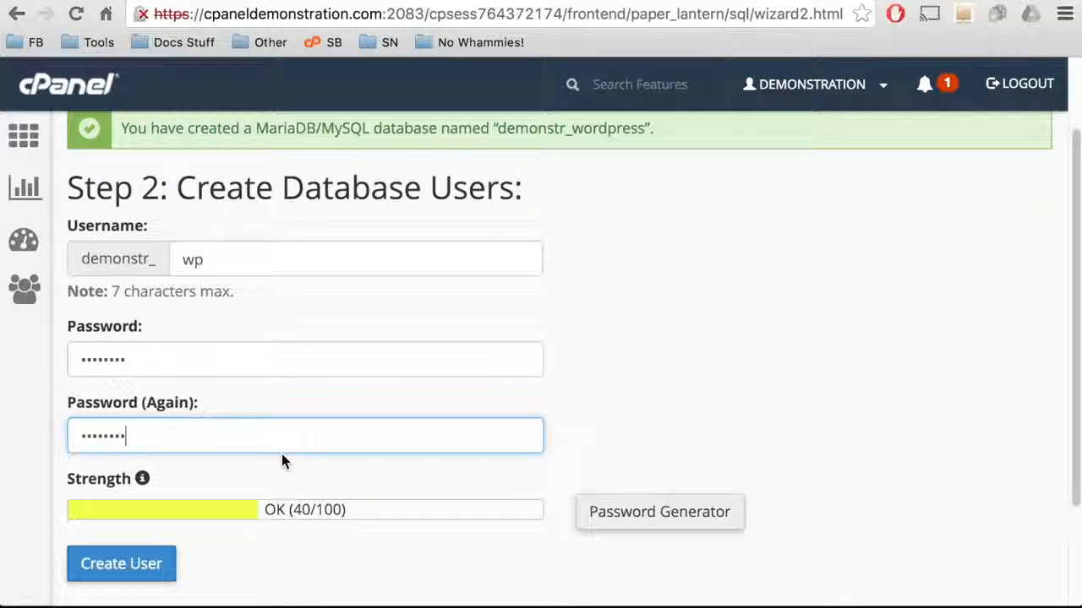
click(155, 563)
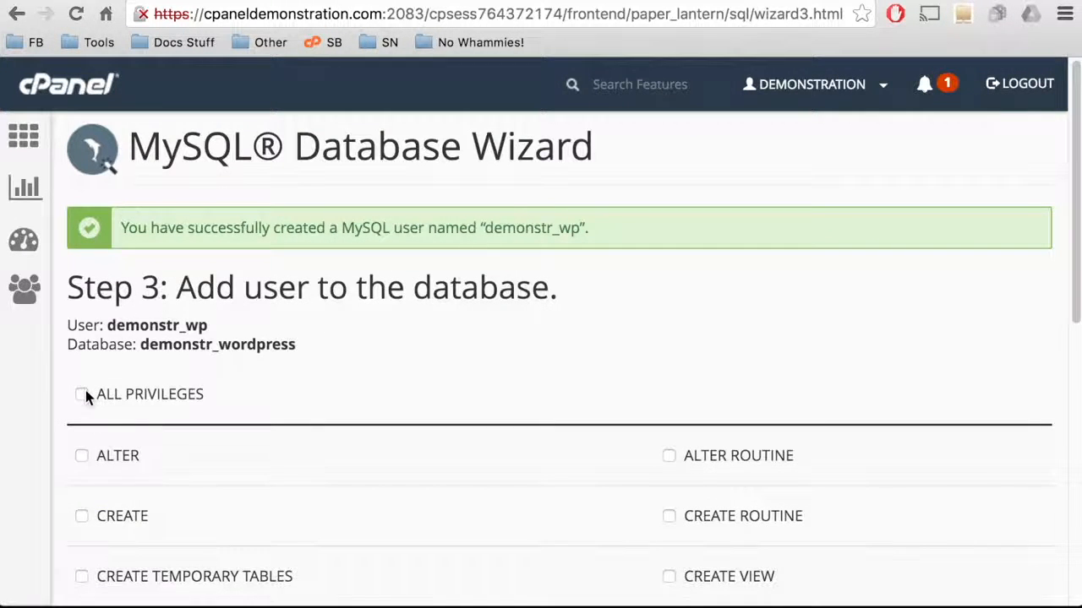
Step: Grant demonstr_wp ALL PRIVILEGES on demonstr_wordpress and complete the wizard
click(82, 393)
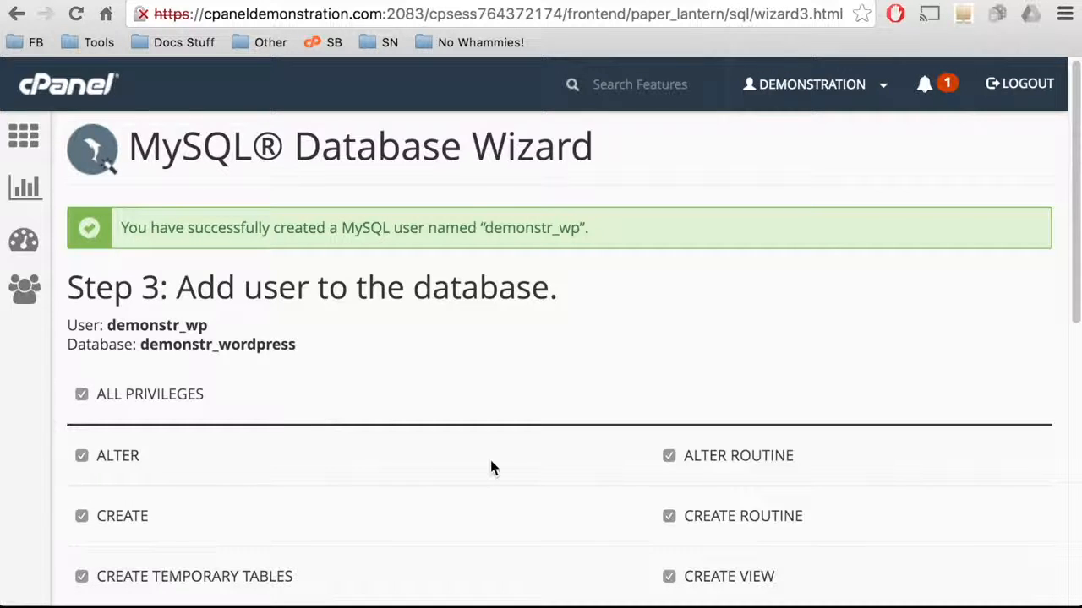
scroll(490, 468, down, 7)
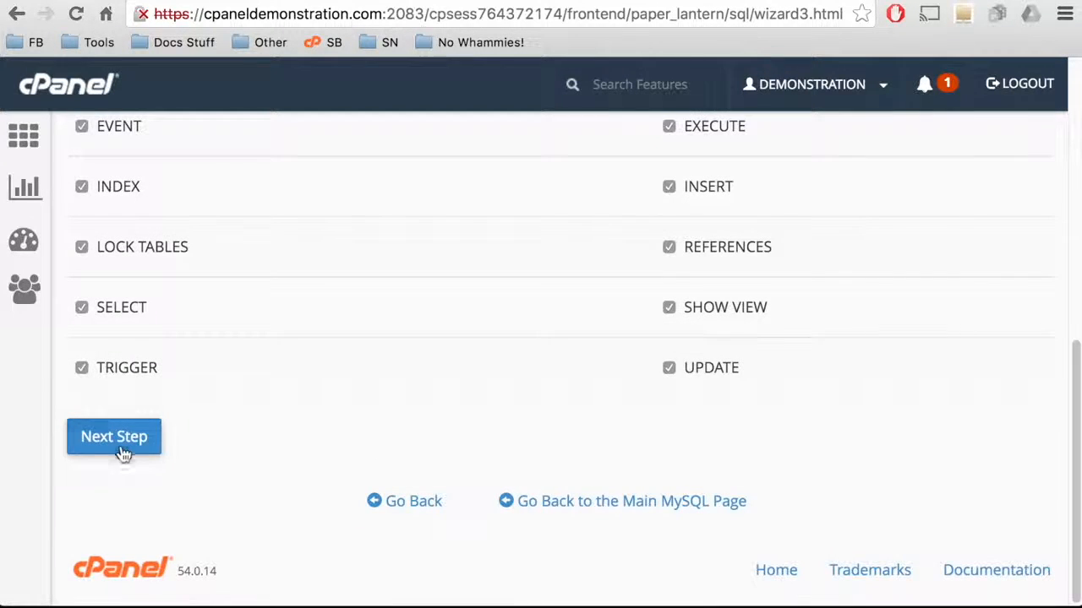
click(114, 437)
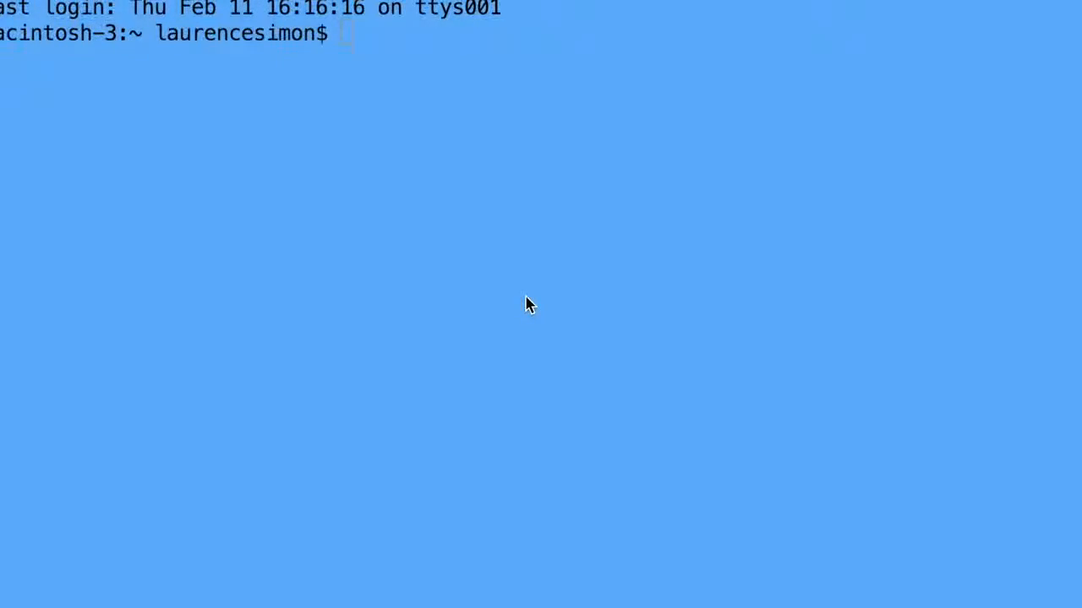
Step: Change into public_html and wget the latest WordPress archive from wordpress.org
text(cd publ)
text(ic)
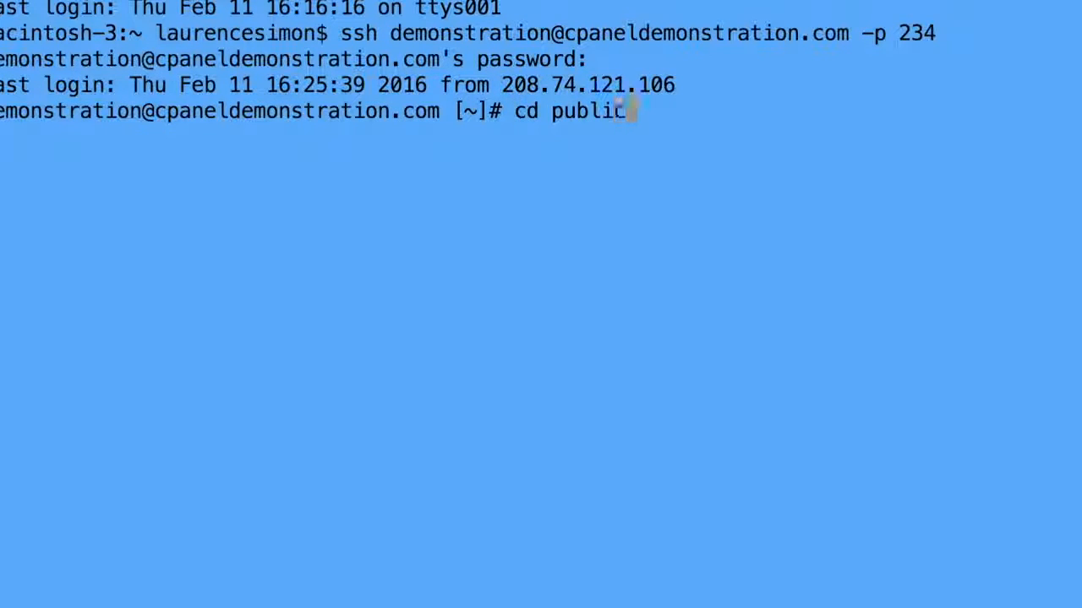
text(_html)
key(Return)
text(wget http)
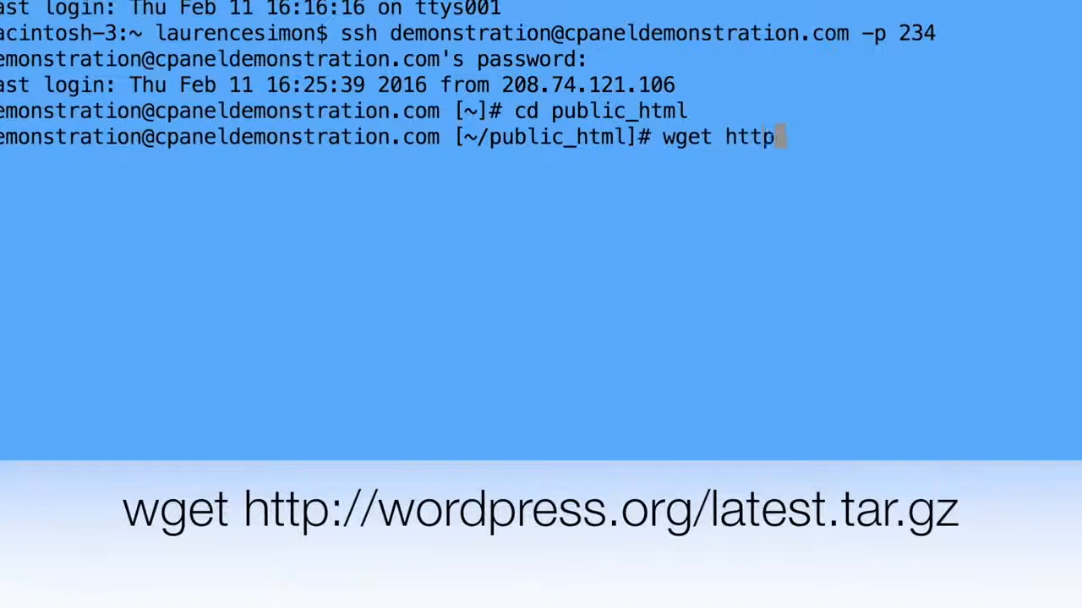
text(://wordpre)
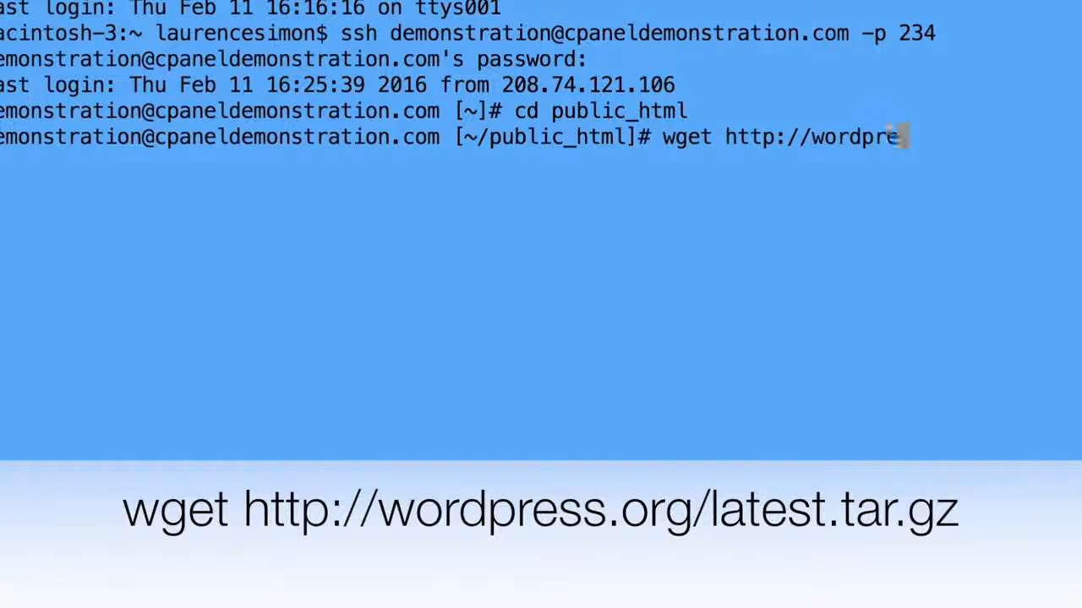
text(ss.org)
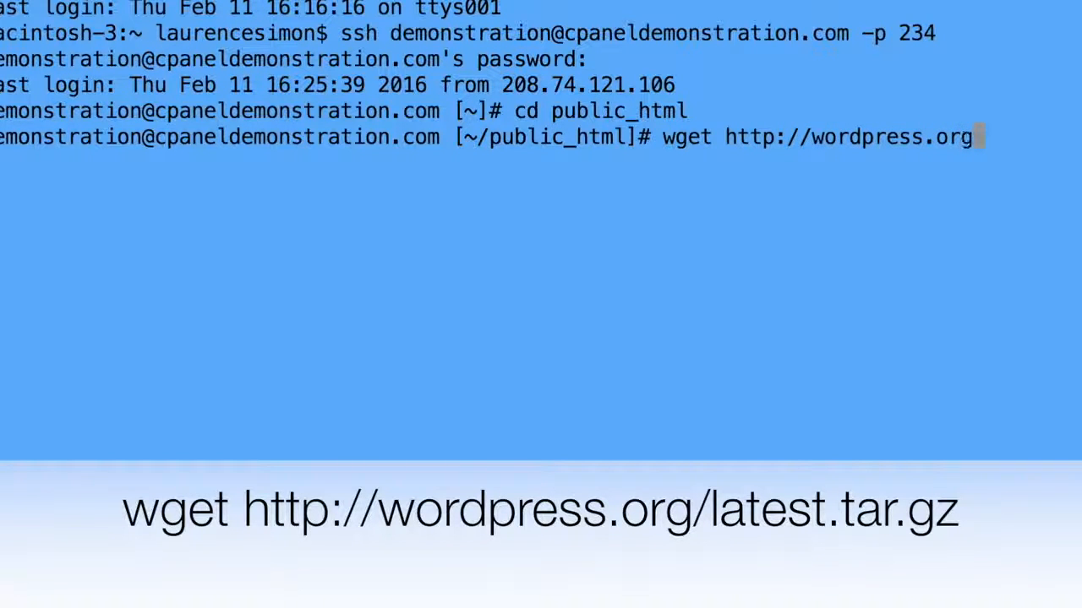
text(/latest.)
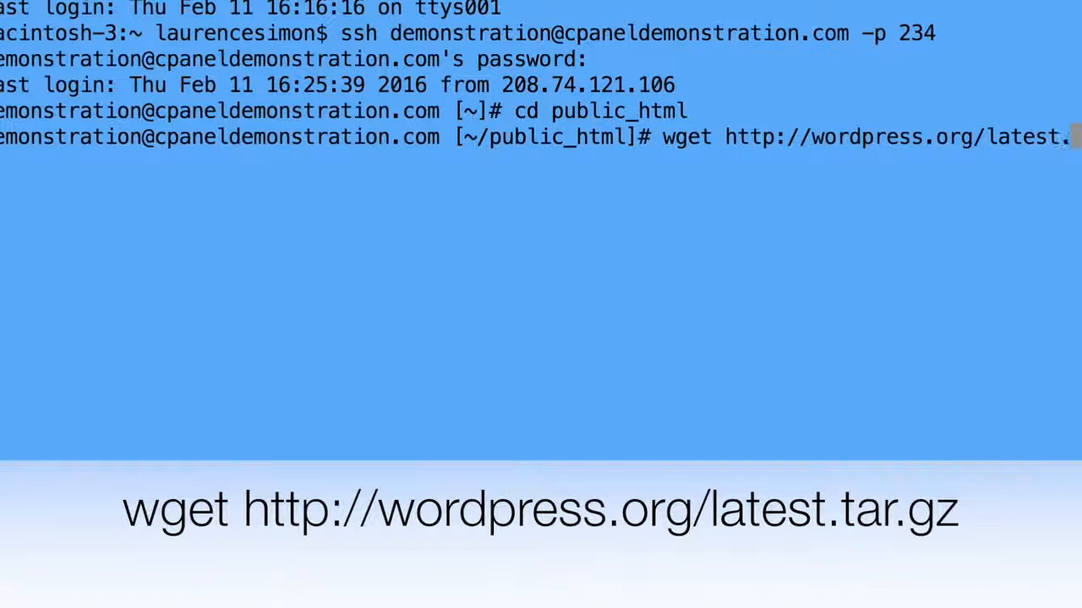
text(t.gz)
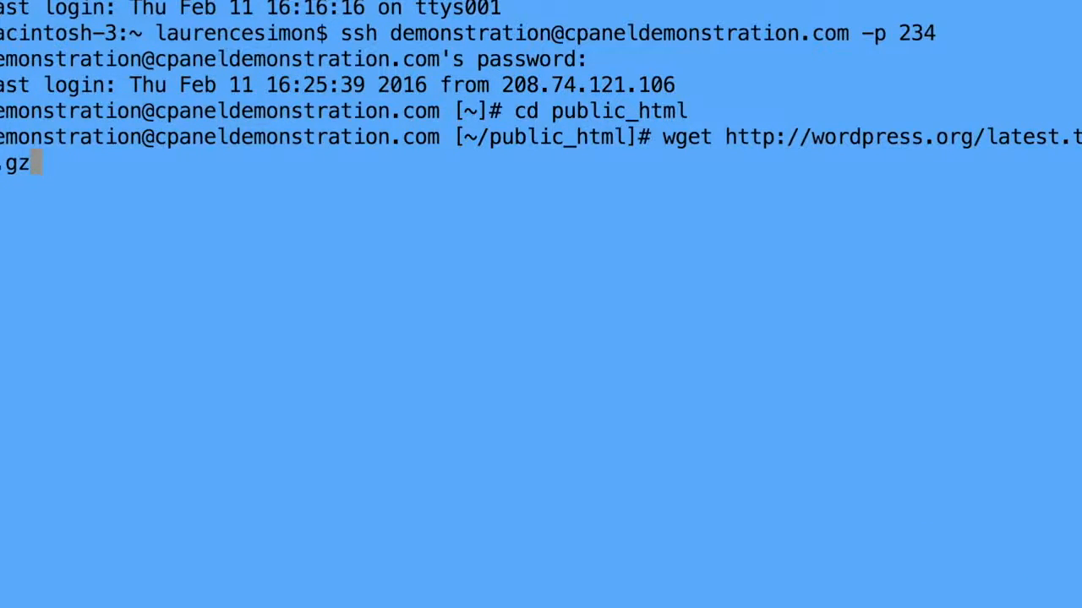
key(Return)
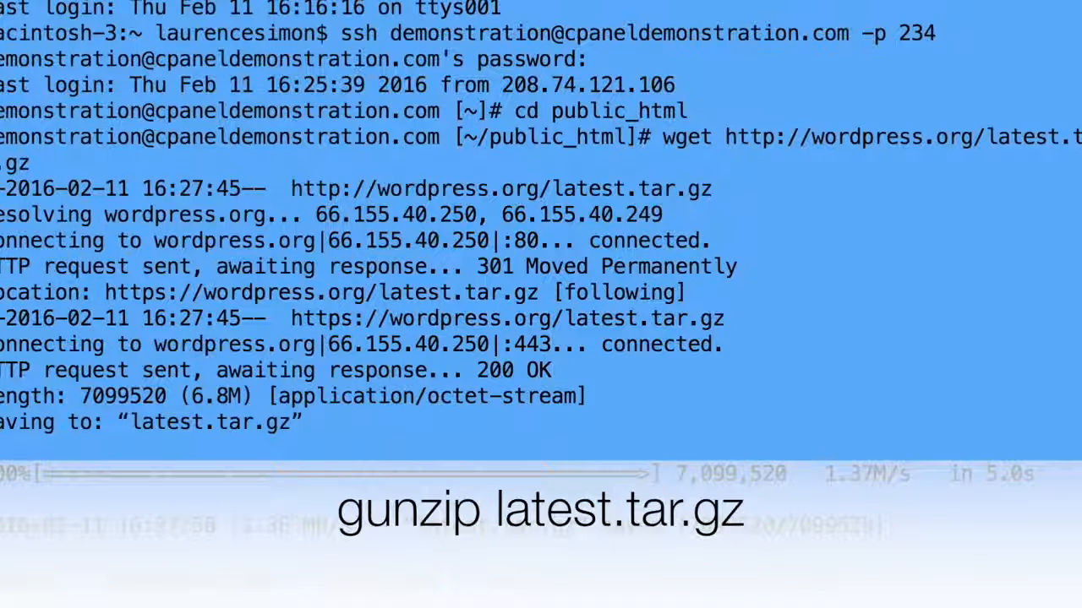
Step: Decompress latest.tar.gz, extract latest.tar, and change into the wordpress folder
key(Return)
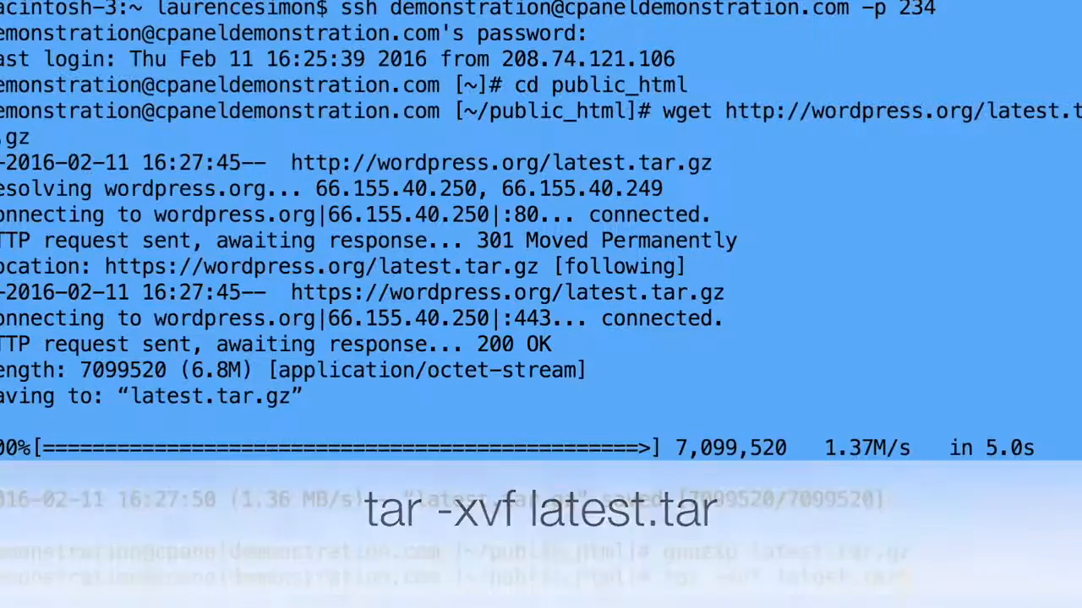
key(Return)
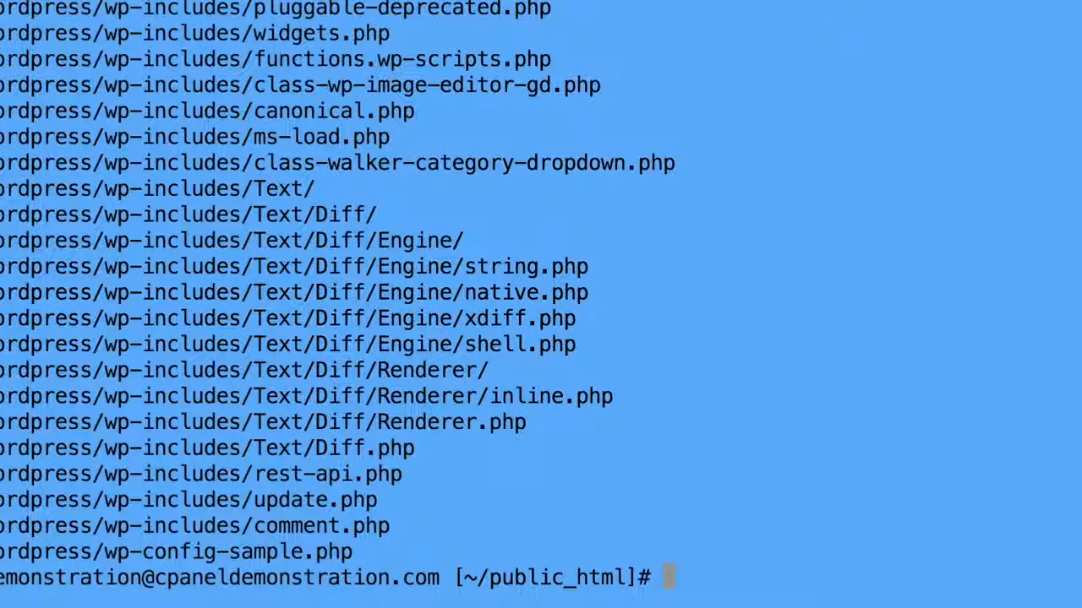
text(cd wordpress)
key(Return)
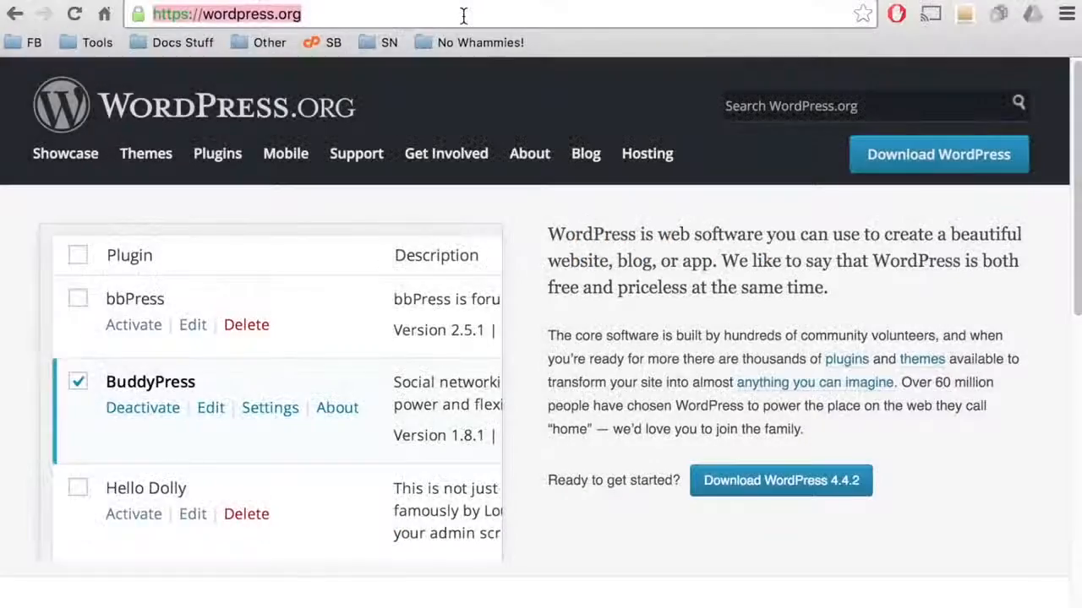
Step: Download the WordPress 4.4.2 zip from wordpress.org/download and extract it into a wordpress folder
click(464, 14)
text(/download)
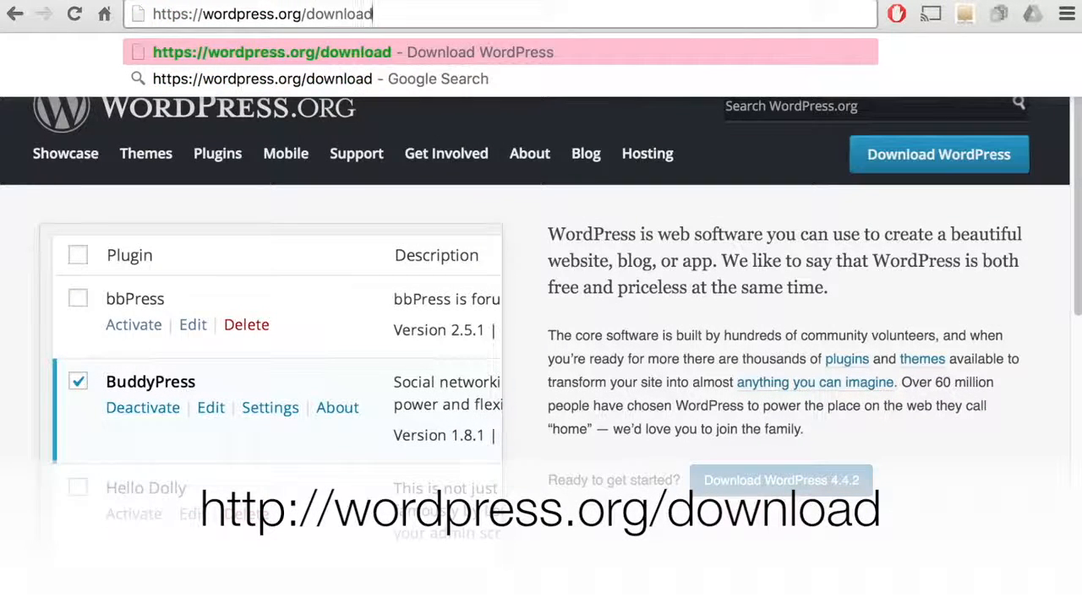
key(Return)
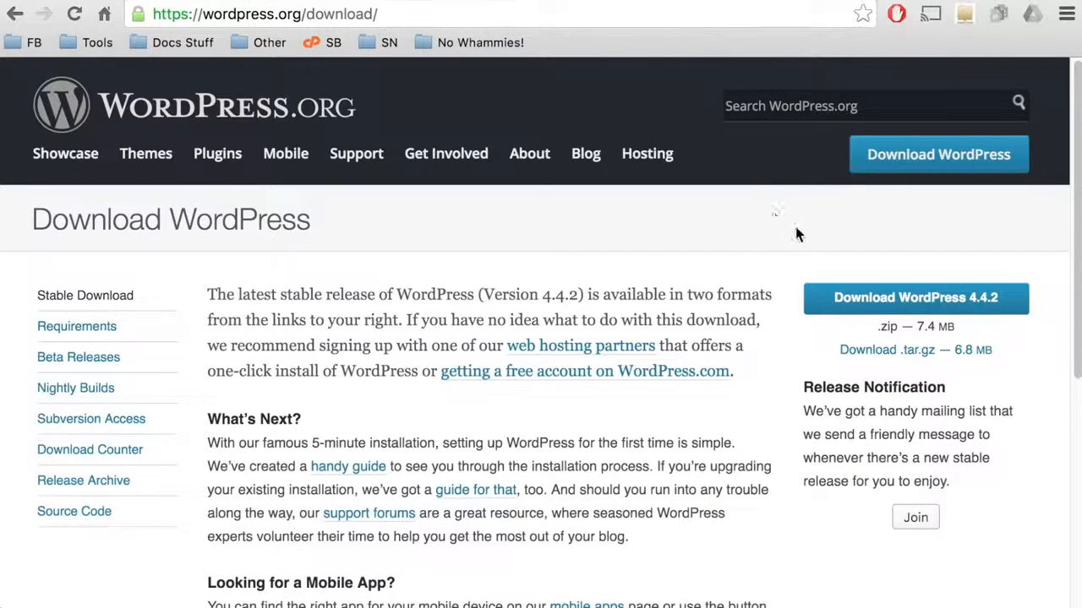
click(861, 303)
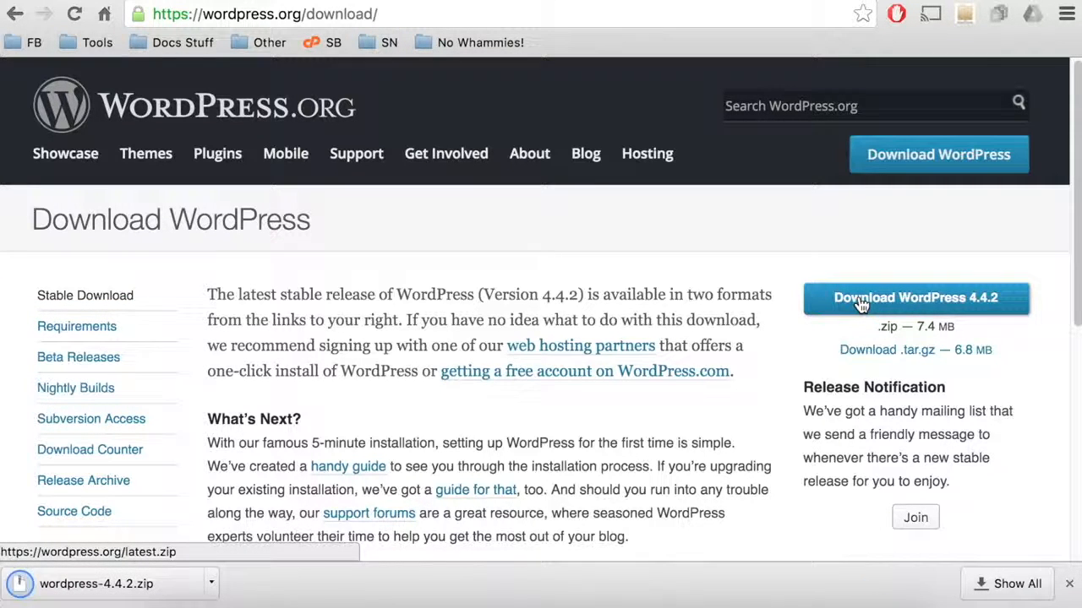
click(170, 584)
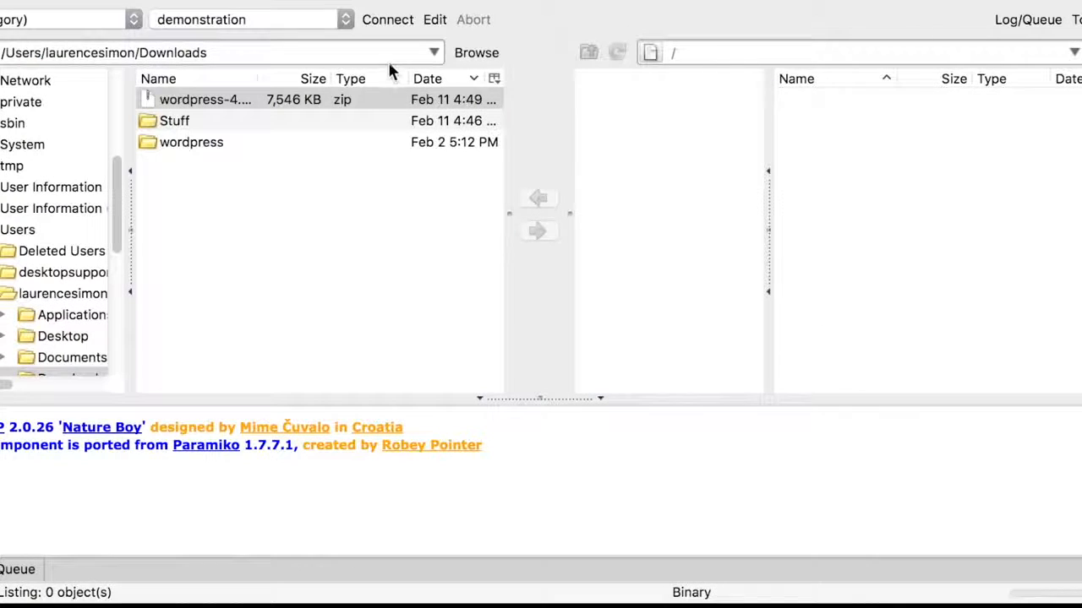
Step: Connect FireFTP with the saved server settings and upload the local wordpress folder into public_html
click(435, 24)
click(673, 458)
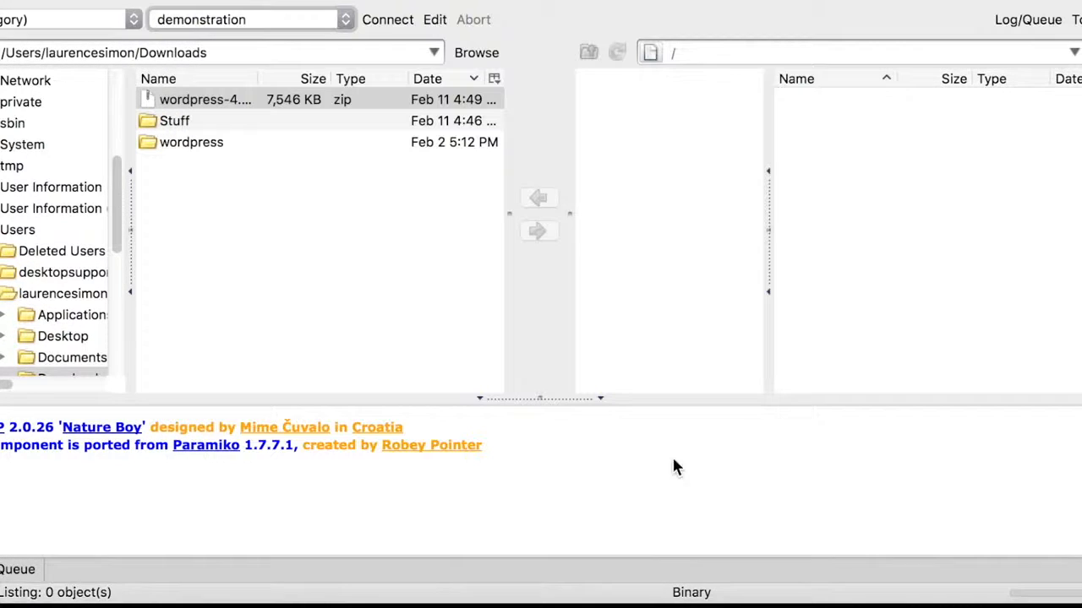
click(380, 23)
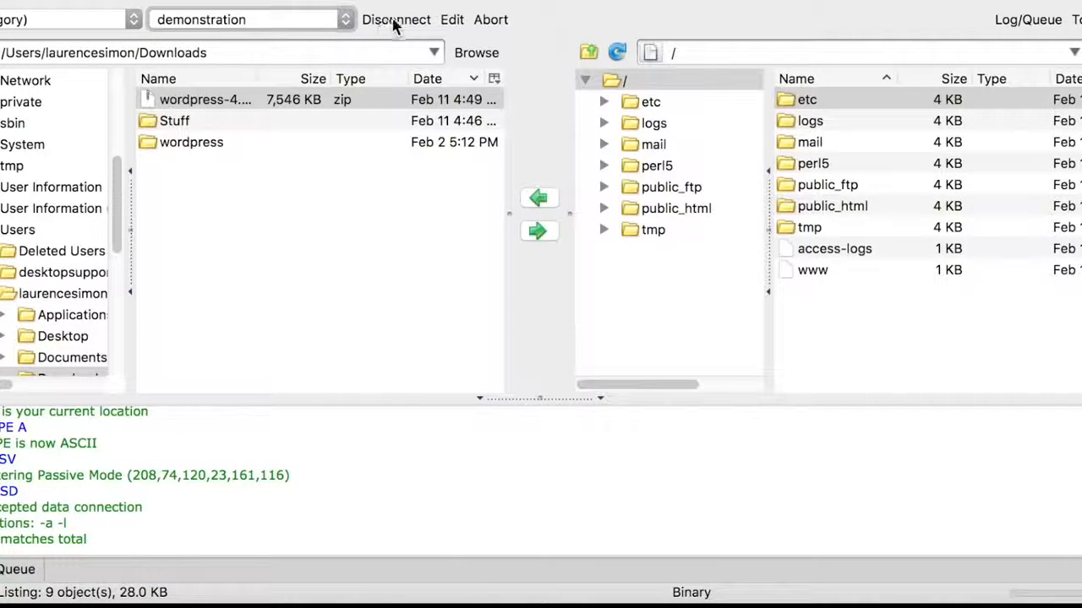
double_click(828, 208)
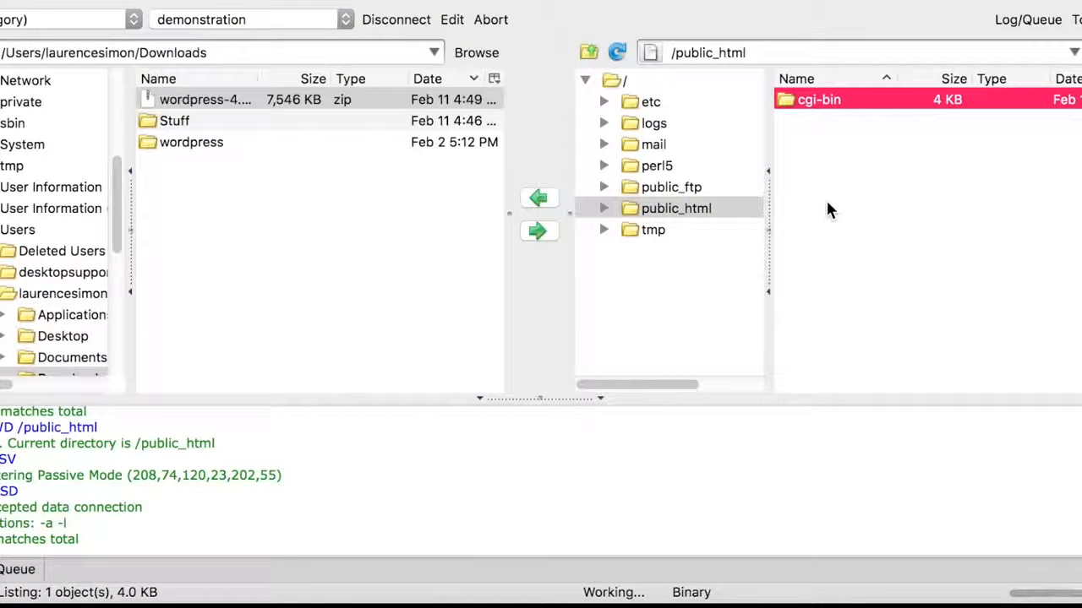
click(307, 144)
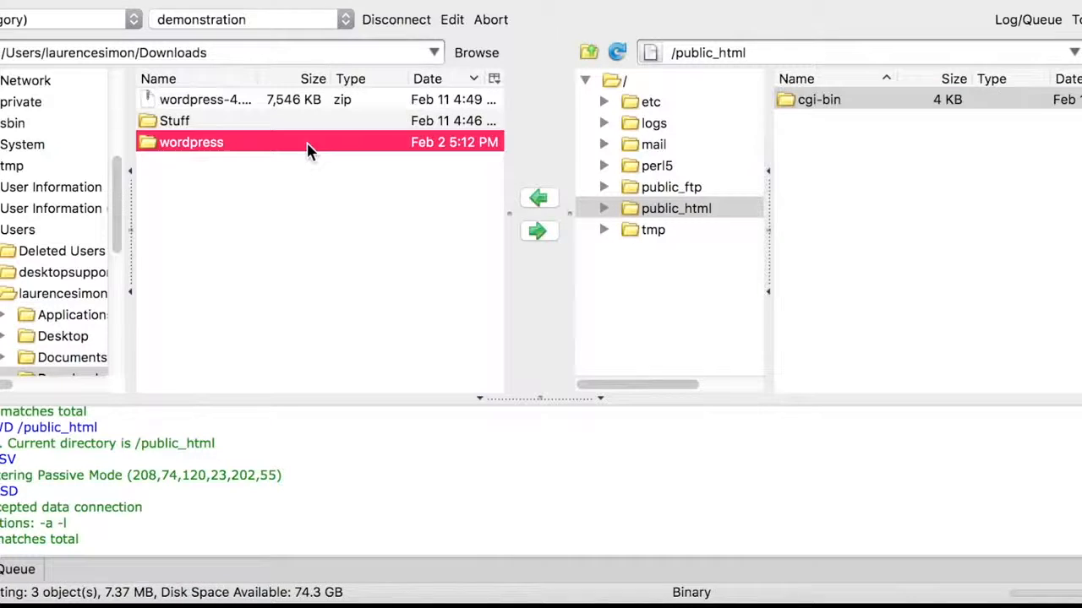
click(541, 231)
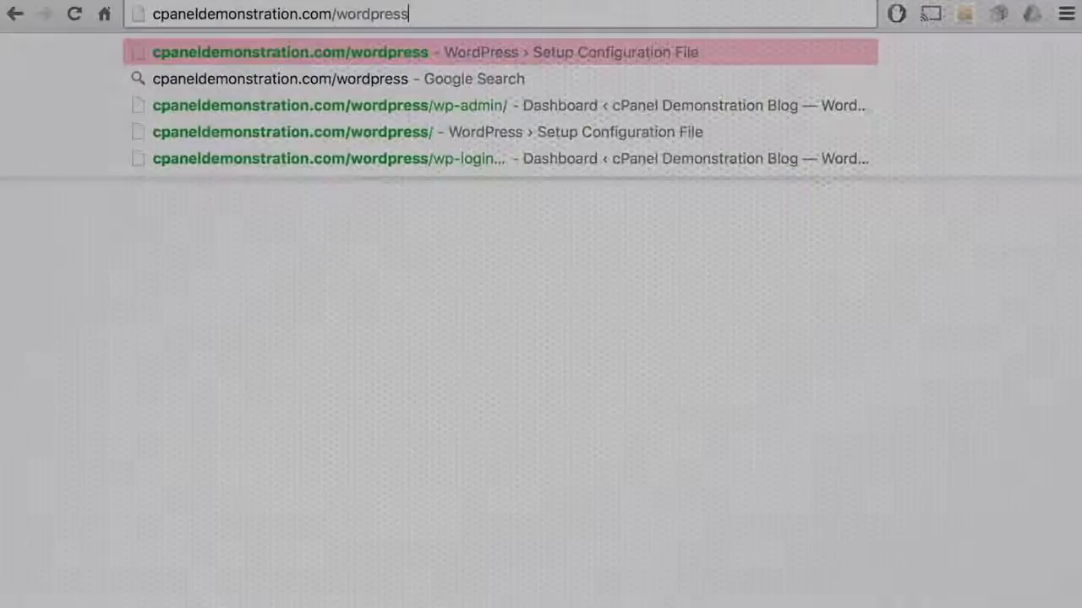
Step: Load cpaneldemonstration.com/wordpress to start the WordPress installer
key(Return)
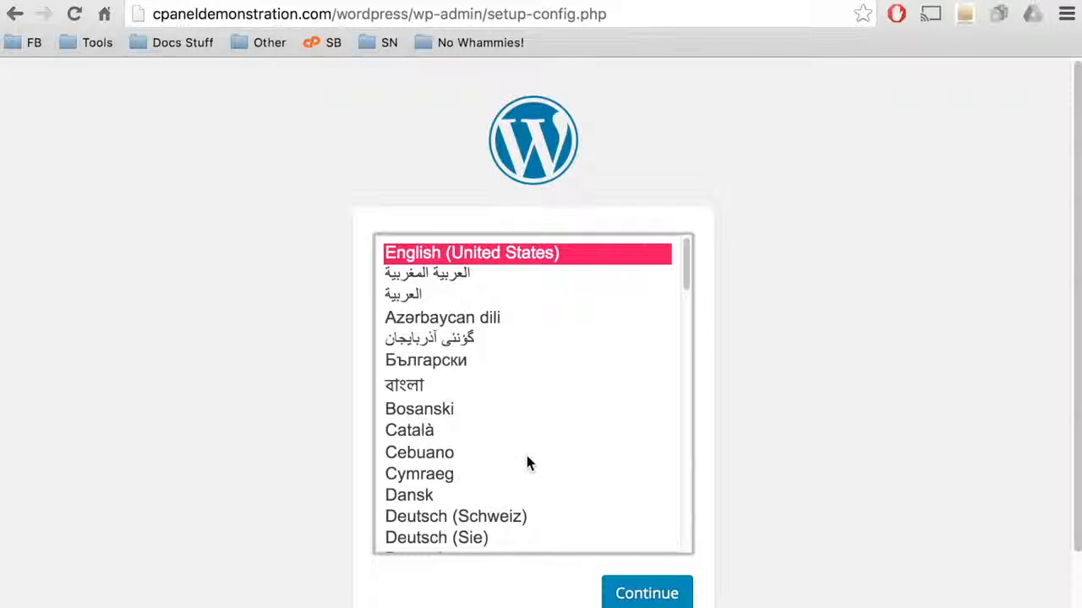
Step: Keep English (United States) as the installer language and continue
click(625, 592)
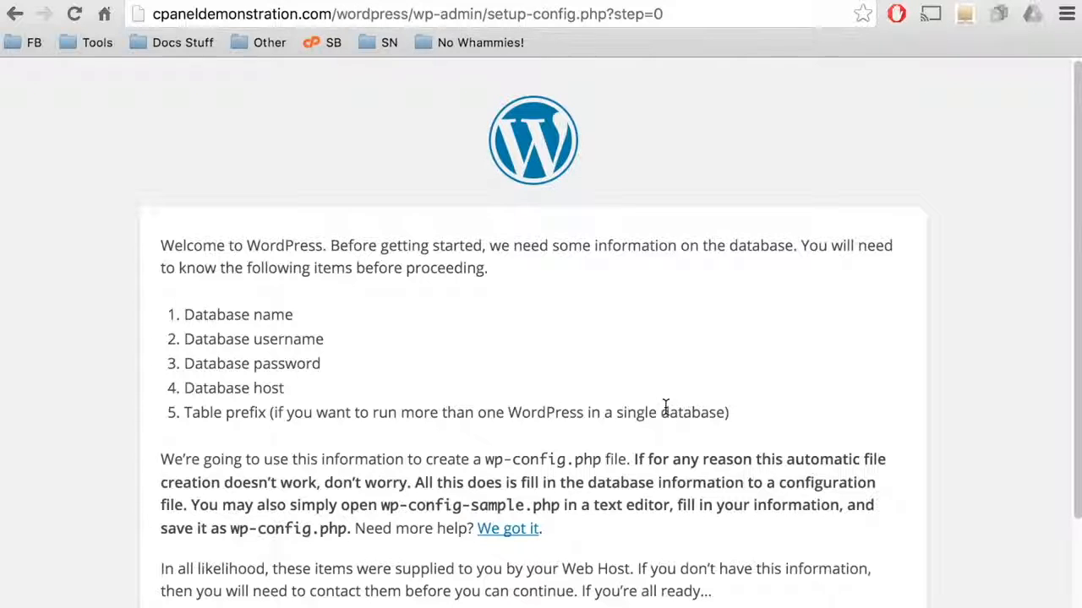
scroll(665, 406, down, 2)
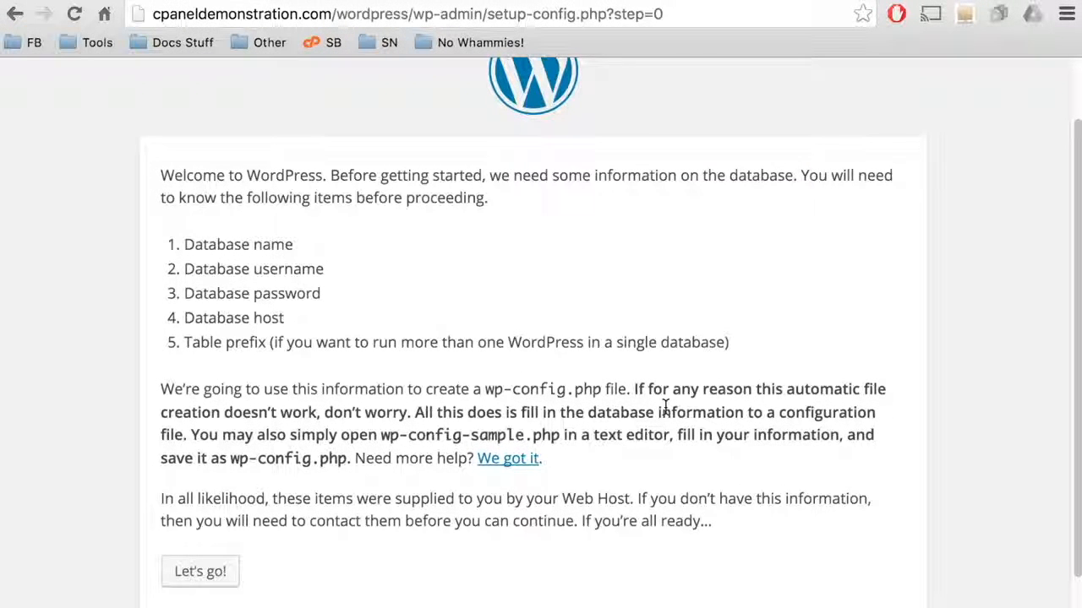
scroll(665, 407, down, 1)
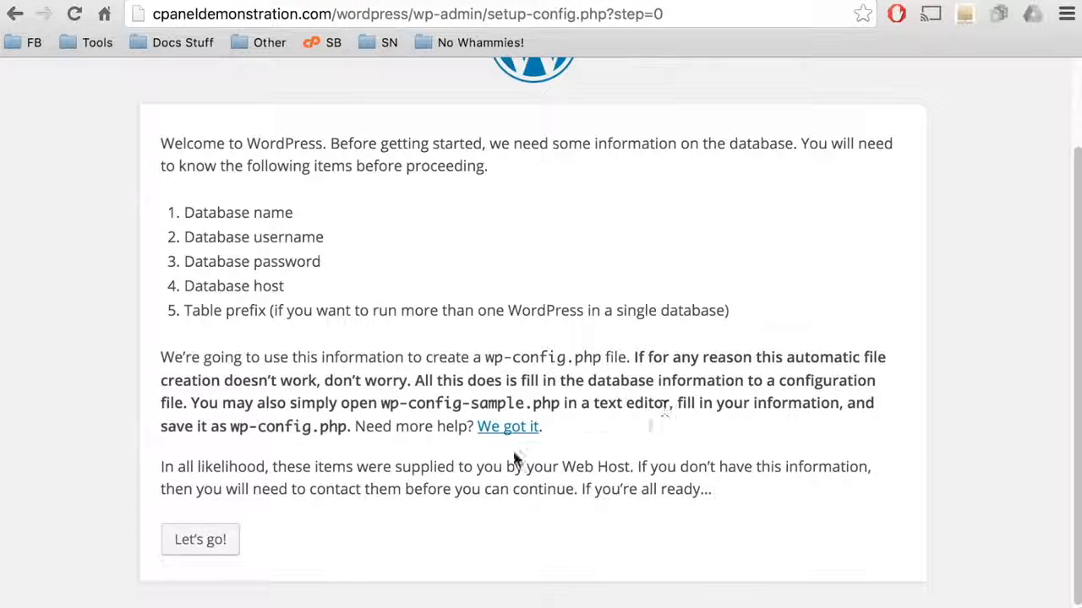
Step: Submit database name demonstr_wordpress, user demonstr_wp and the database password
click(204, 549)
text(demonstr_wordpress)
key(Tab)
text(demonstr_)
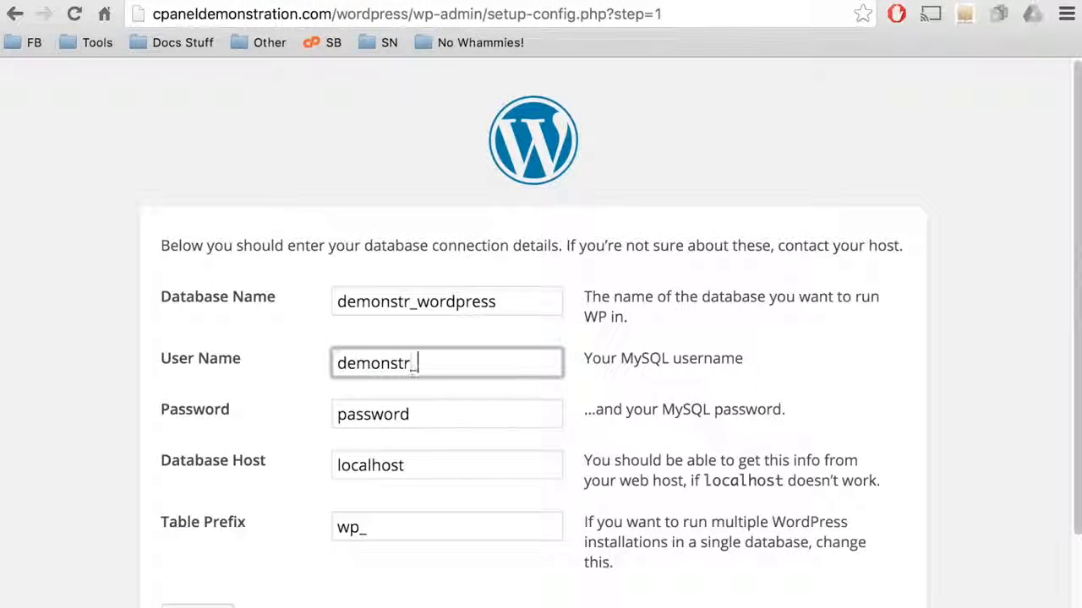
text(wp)
key(Tab)
text(test1234)
scroll(413, 372, down, 2)
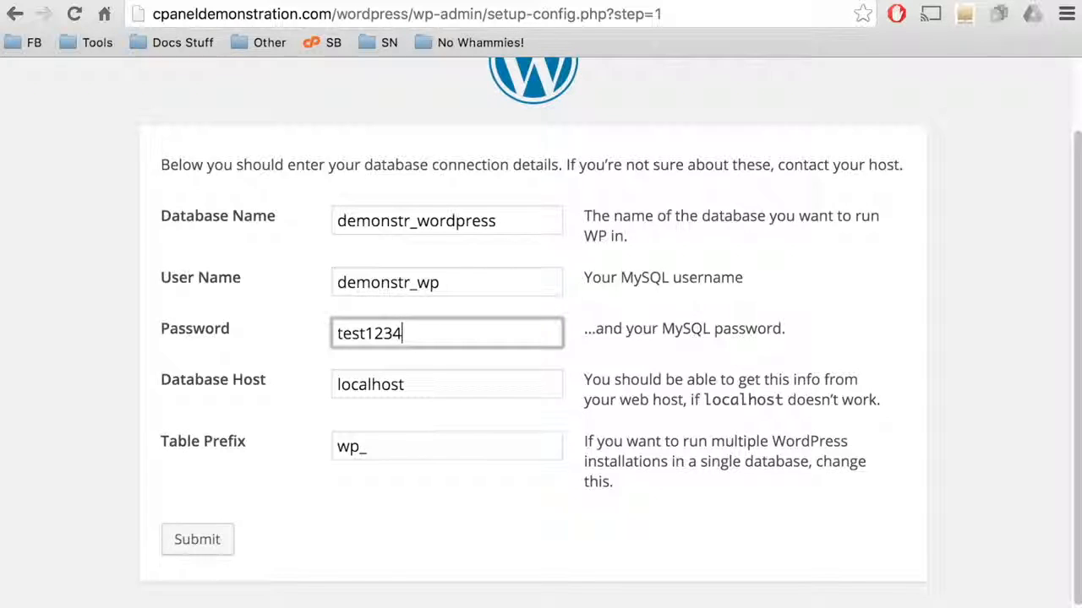
click(212, 540)
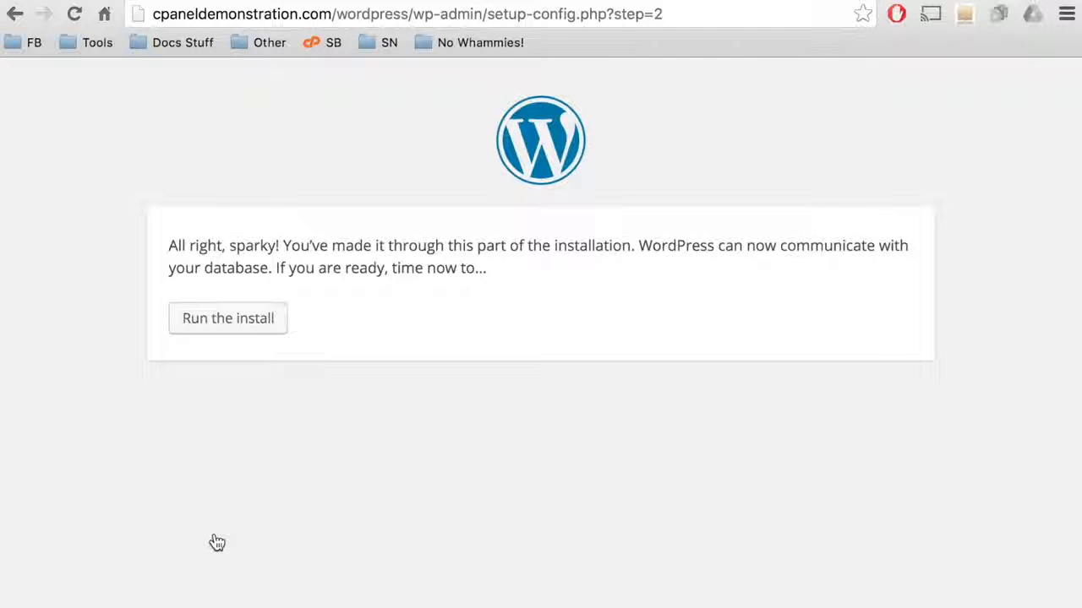
Step: Run the install and enter site title 'cPanel Demonstration' with username admin
click(238, 323)
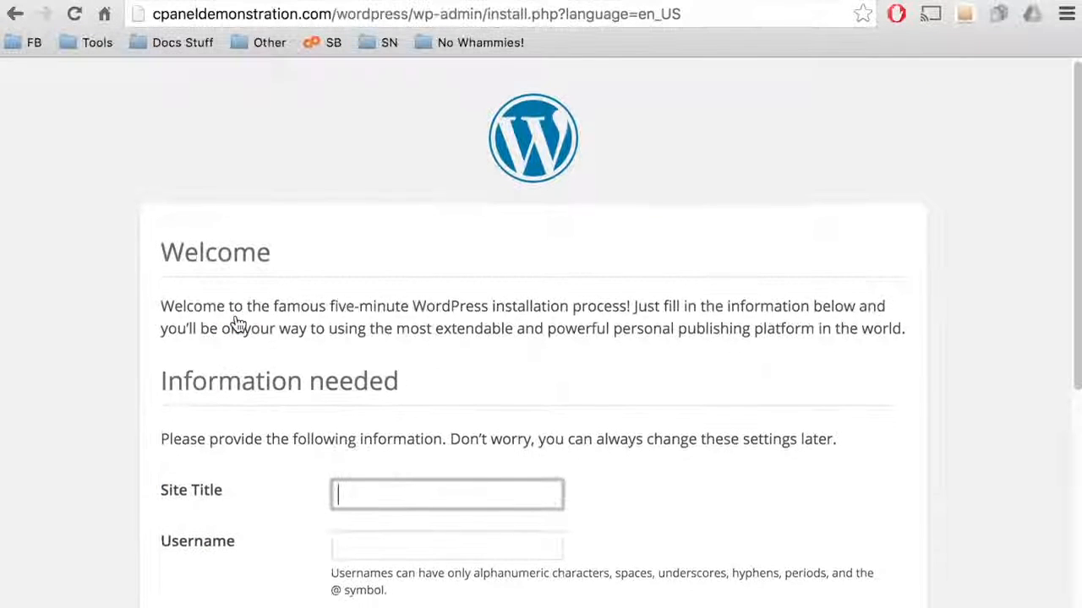
scroll(238, 324, down, 2)
scroll(238, 324, down, 3)
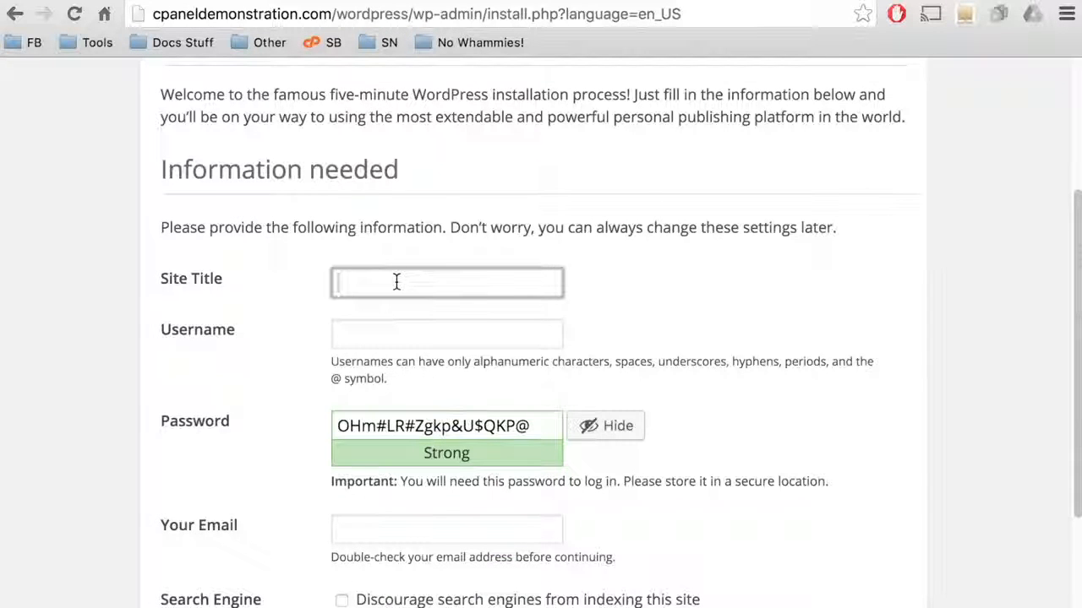
text(cPanel Demonstration)
key(Tab)
text(admin)
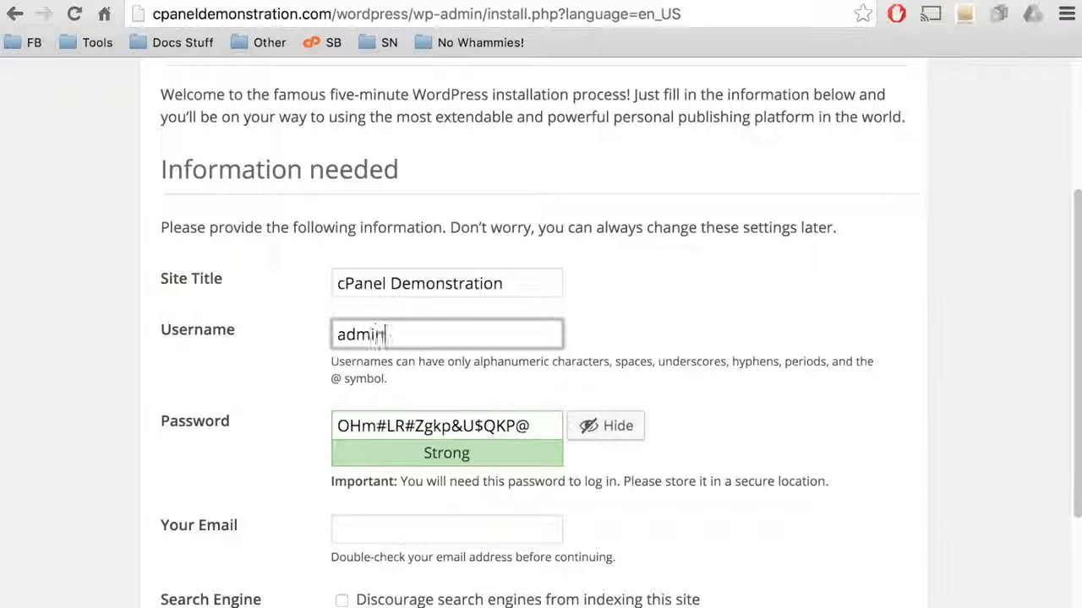
Step: Replace the generated password with a weak one, confirm it, add the admin e-mail, and install
scroll(621, 336, down, 1)
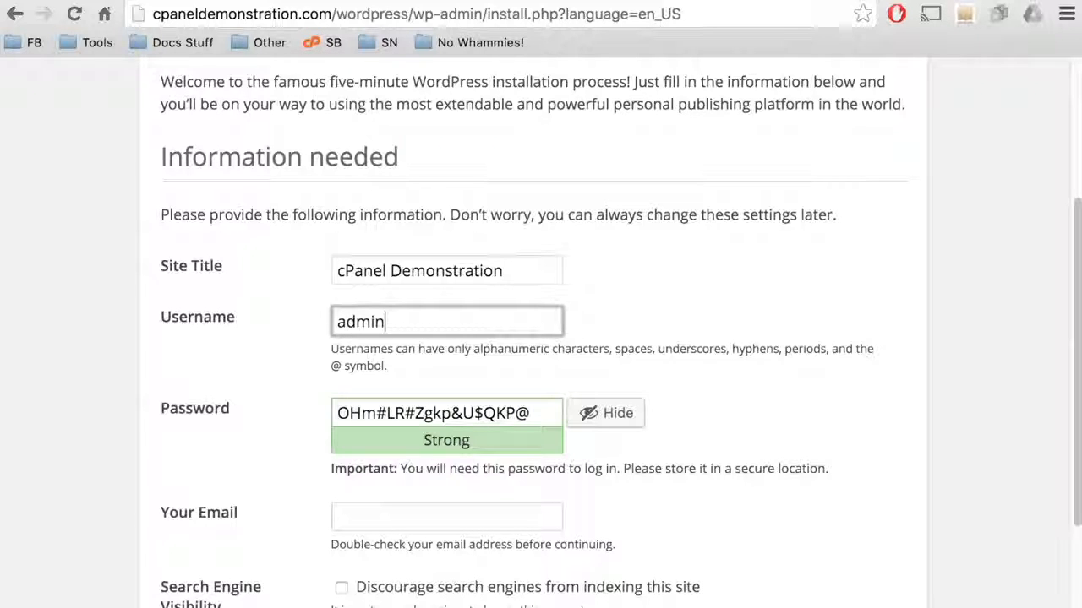
click(424, 414)
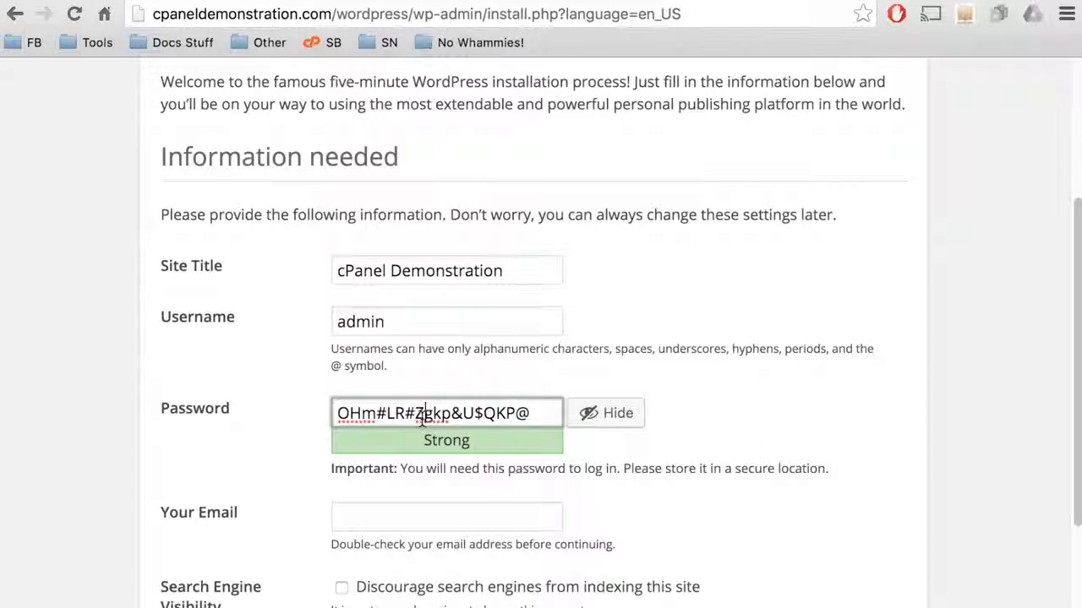
triple_click(423, 420)
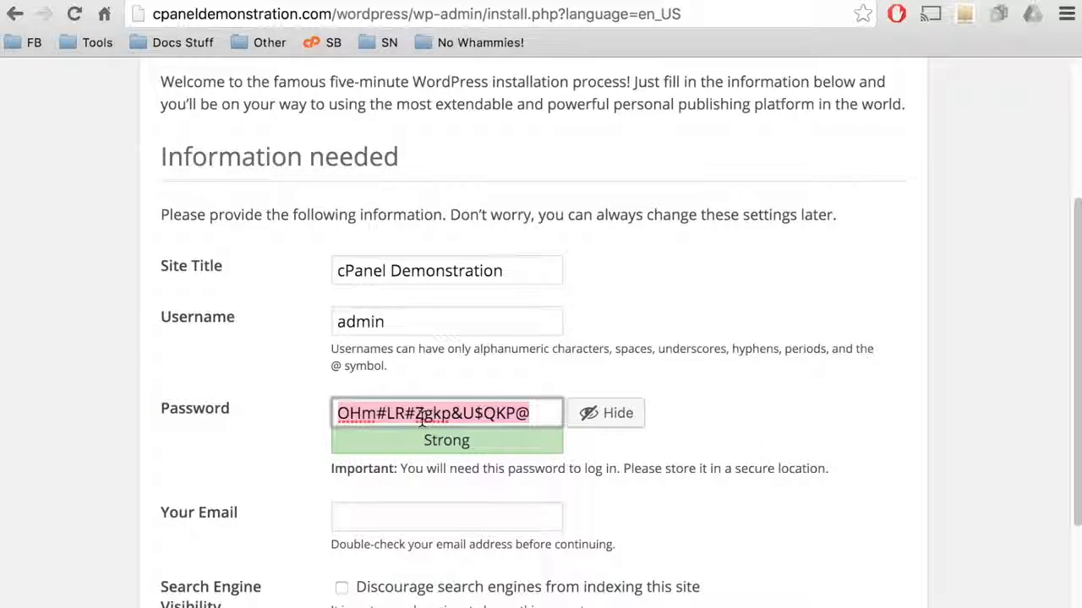
text(test1234)
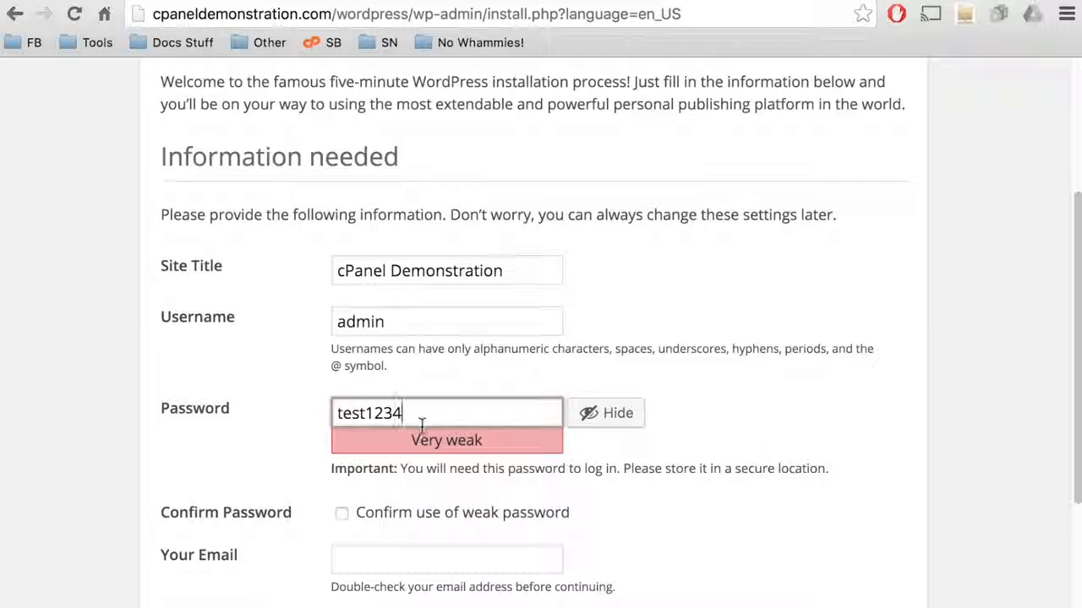
click(426, 519)
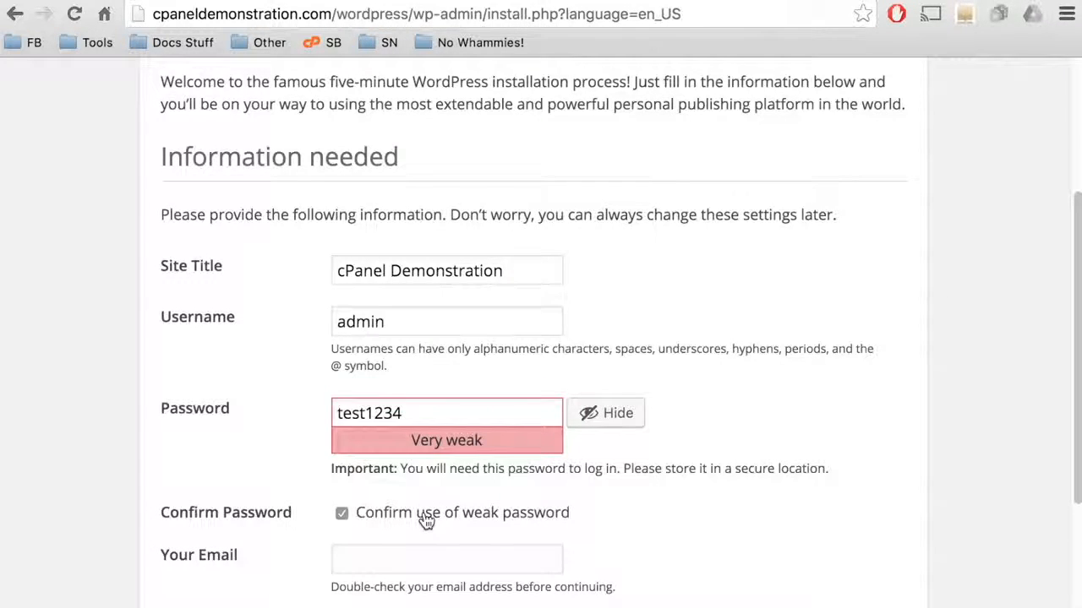
scroll(427, 519, down, 4)
click(425, 420)
scroll(295, 504, down, 1)
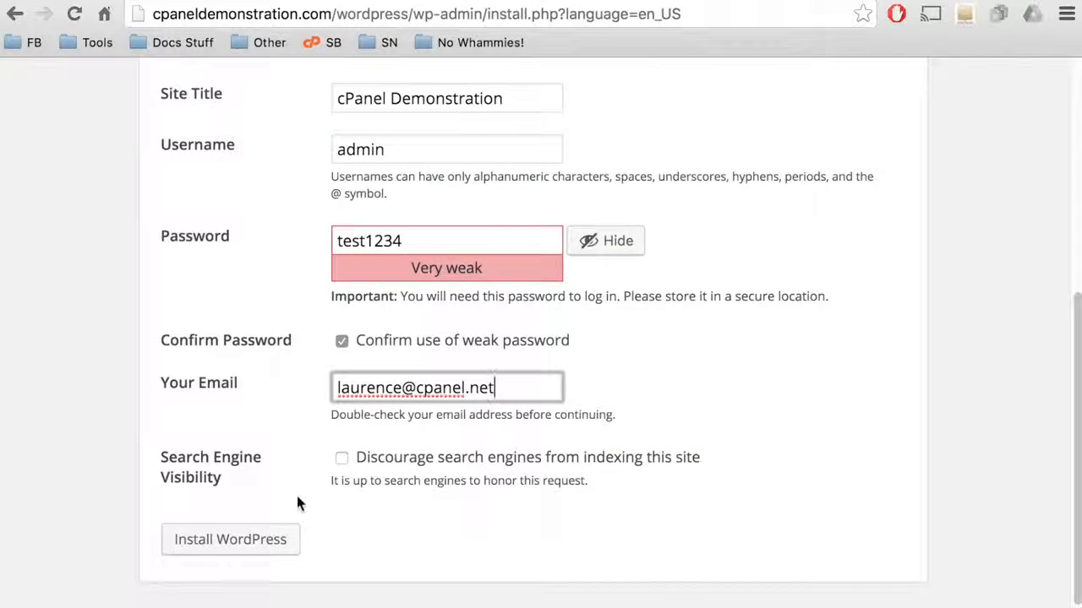
click(261, 545)
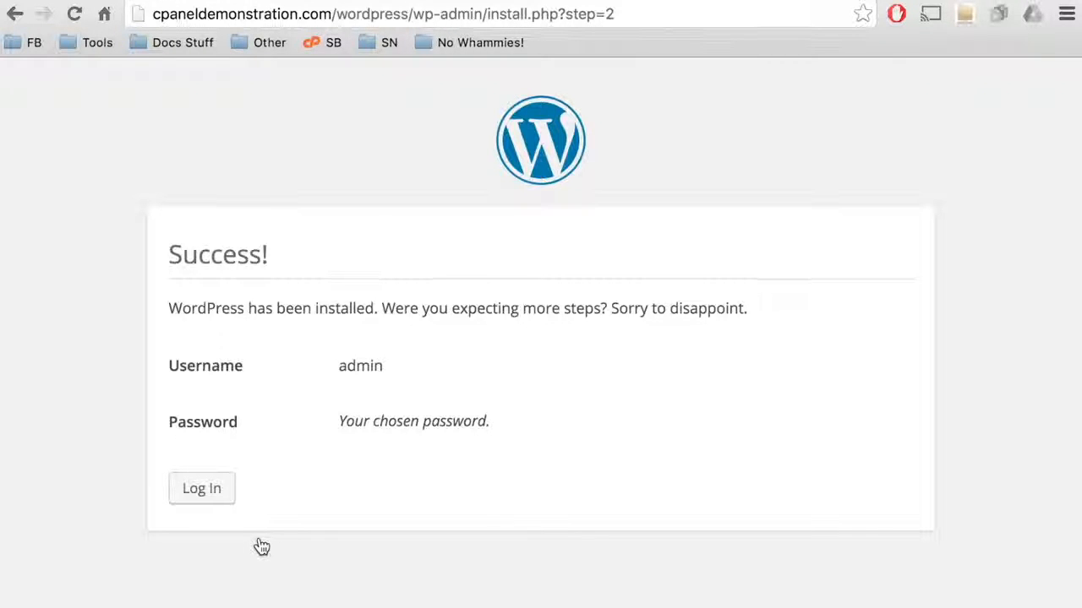
Step: Log in as admin with the account password to reach the WordPress Dashboard
click(216, 497)
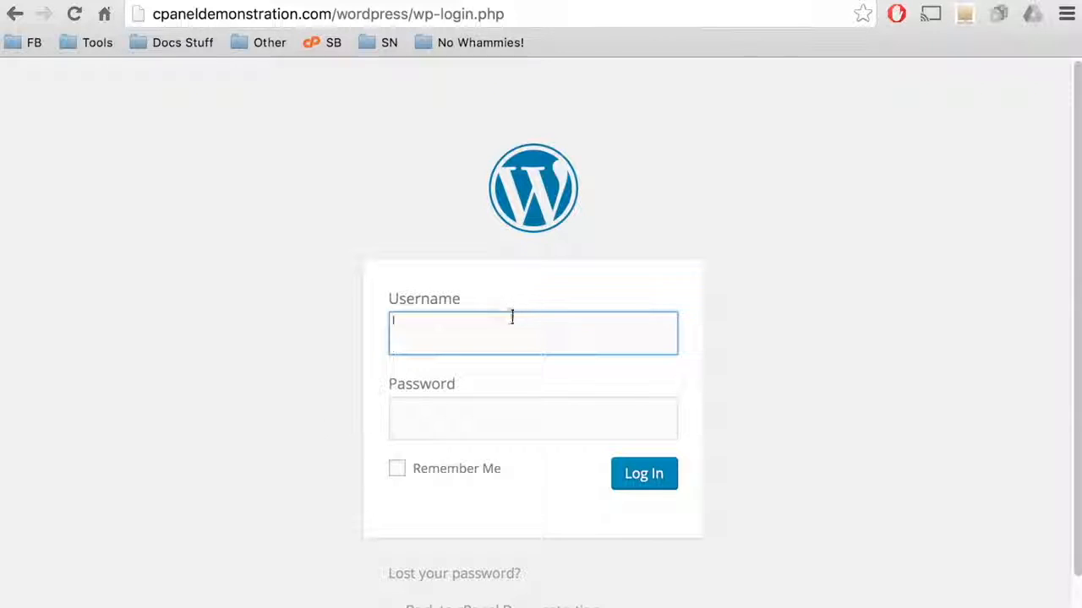
text(admin)
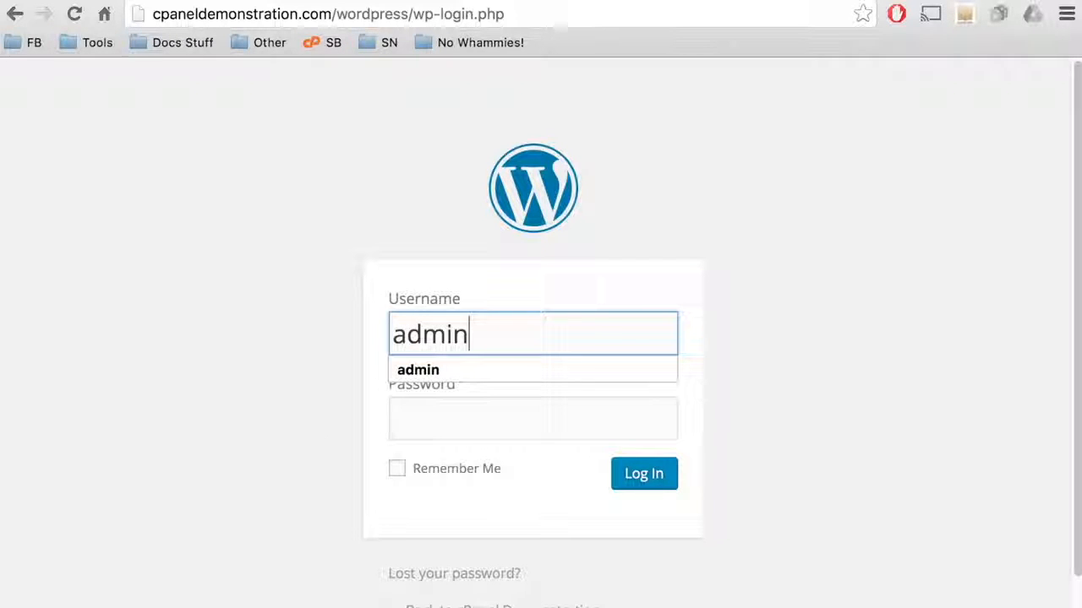
key(Tab)
text(••••••••)
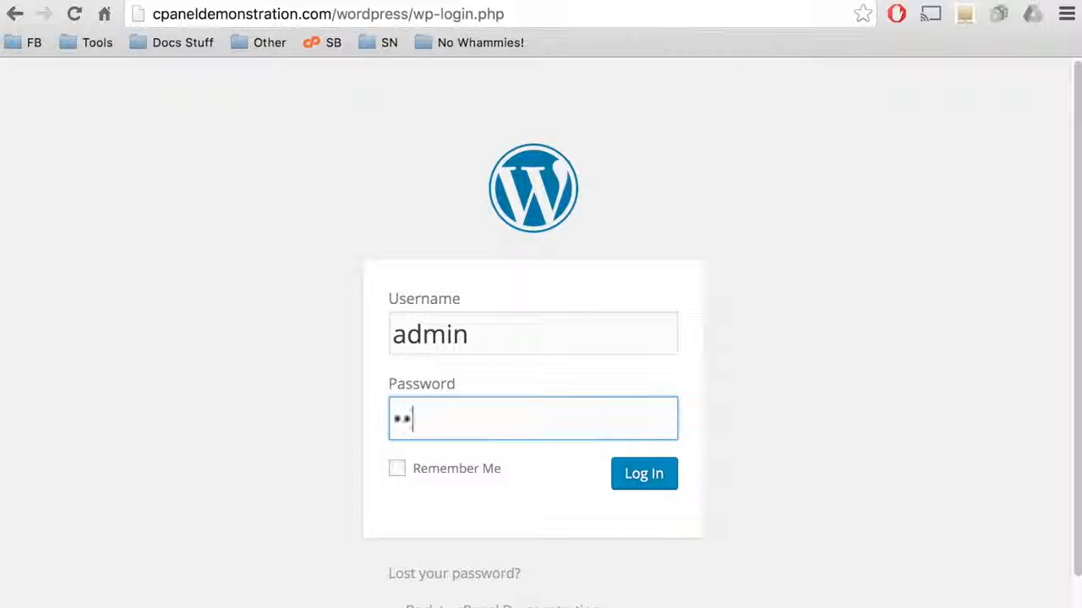
click(632, 478)
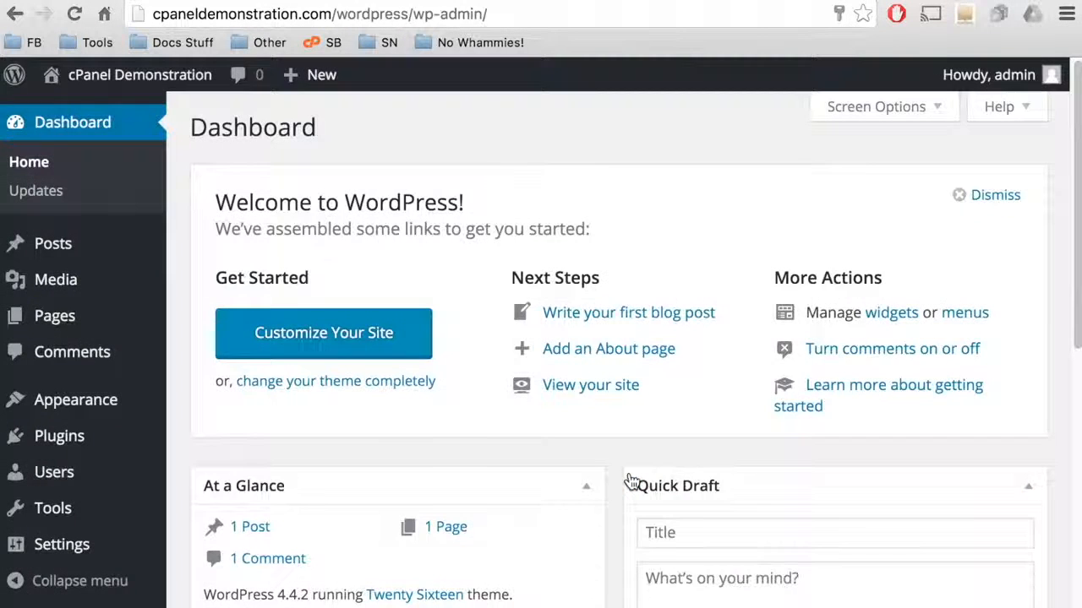